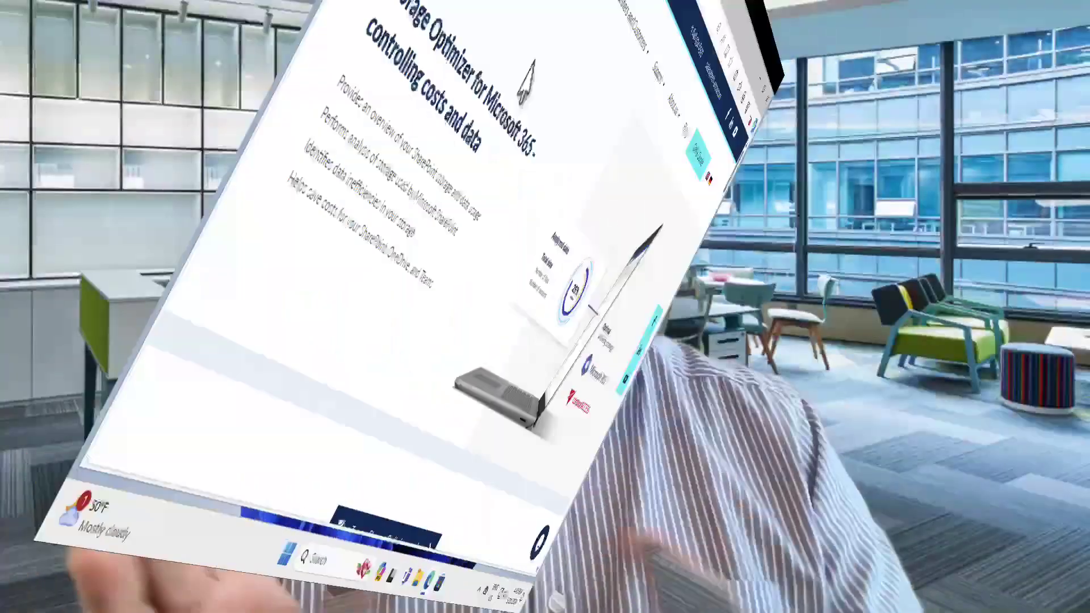
{"action": "scroll", "coordinate": [569, 276], "scroll_direction": "down", "scroll_amount": 3}
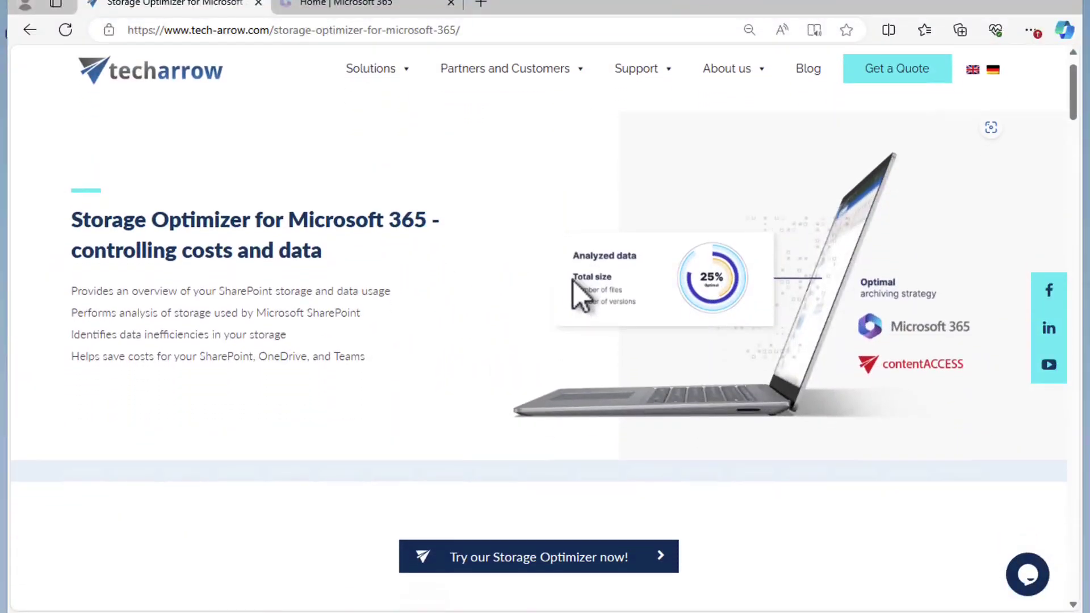
{"action": "scroll", "coordinate": [579, 293], "scroll_direction": "down", "scroll_amount": 1}
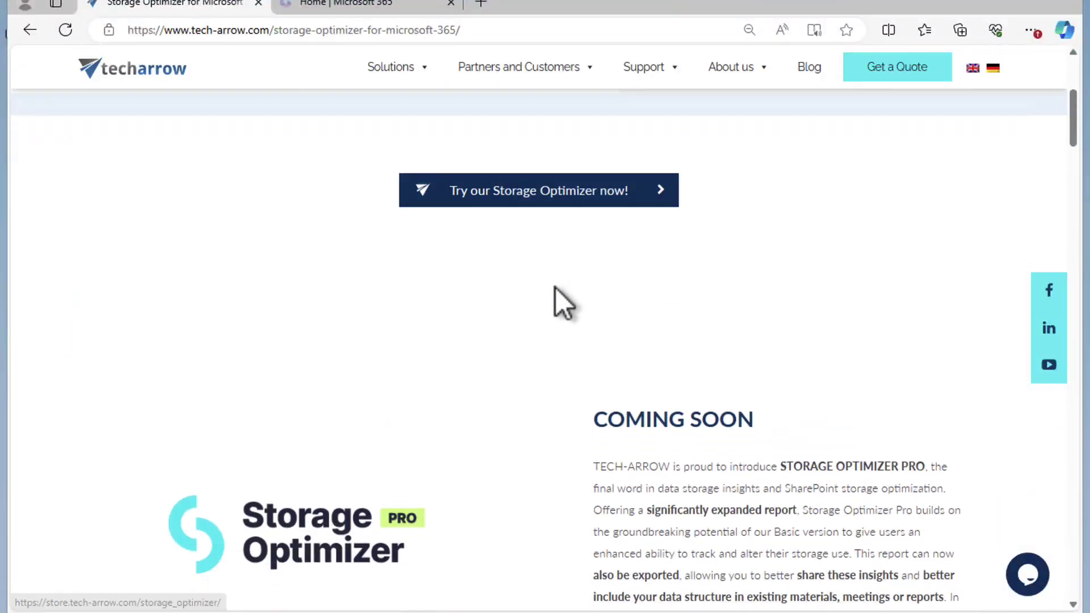
{"action": "scroll", "coordinate": [555, 289], "scroll_direction": "down", "scroll_amount": 1}
{"action": "scroll", "coordinate": [562, 290], "scroll_direction": "down", "scroll_amount": 1}
{"action": "scroll", "coordinate": [551, 293], "scroll_direction": "down", "scroll_amount": 1}
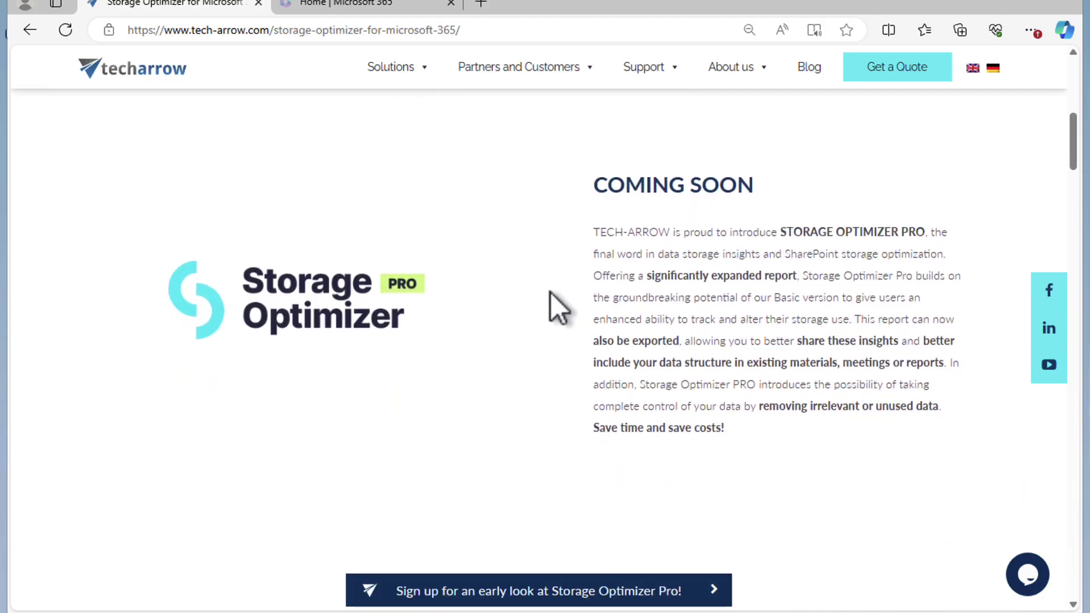
{"action": "scroll", "coordinate": [549, 295], "scroll_direction": "down", "scroll_amount": 1}
{"action": "scroll", "coordinate": [551, 296], "scroll_direction": "down", "scroll_amount": 1}
{"action": "scroll", "coordinate": [552, 296], "scroll_direction": "down", "scroll_amount": 1}
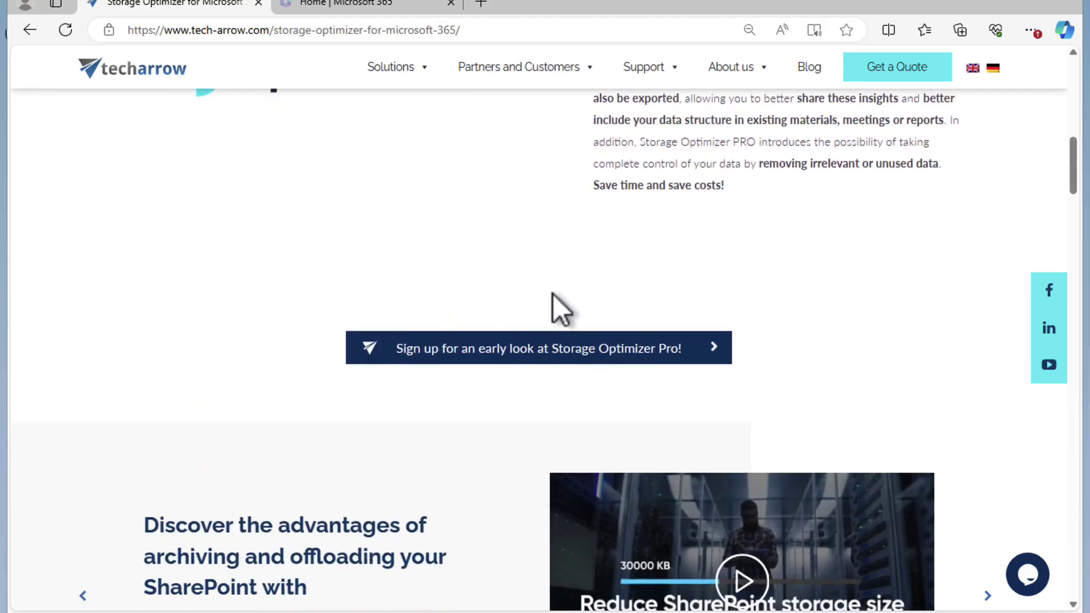
{"action": "scroll", "coordinate": [545, 298], "scroll_direction": "down", "scroll_amount": 1}
{"action": "scroll", "coordinate": [541, 295], "scroll_direction": "down", "scroll_amount": 1}
{"action": "scroll", "coordinate": [542, 296], "scroll_direction": "down", "scroll_amount": 1}
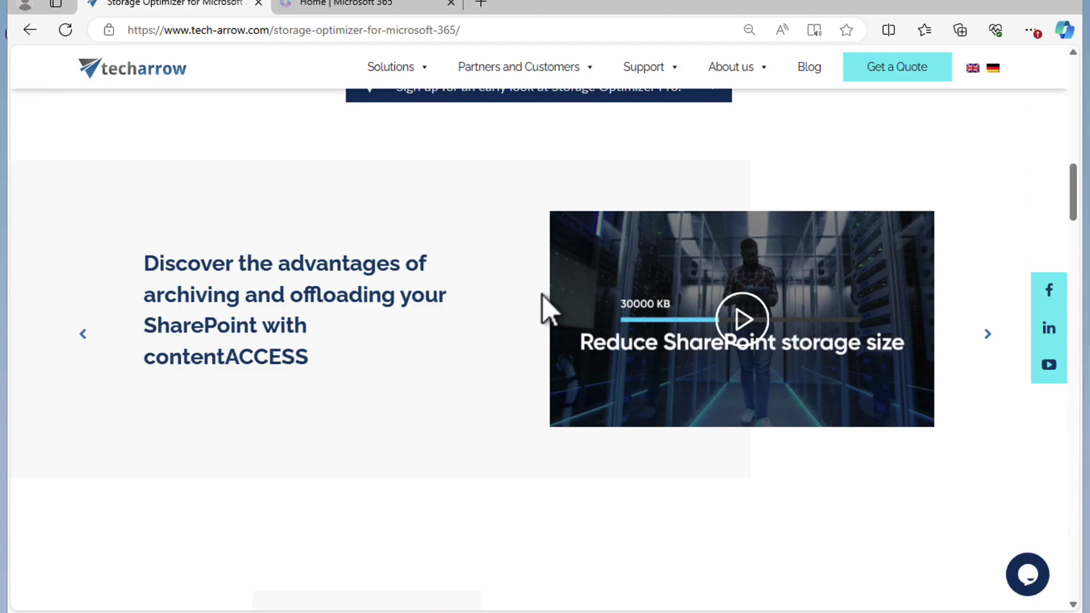
{"action": "scroll", "coordinate": [544, 294], "scroll_direction": "down", "scroll_amount": 1}
{"action": "scroll", "coordinate": [546, 293], "scroll_direction": "down", "scroll_amount": 1}
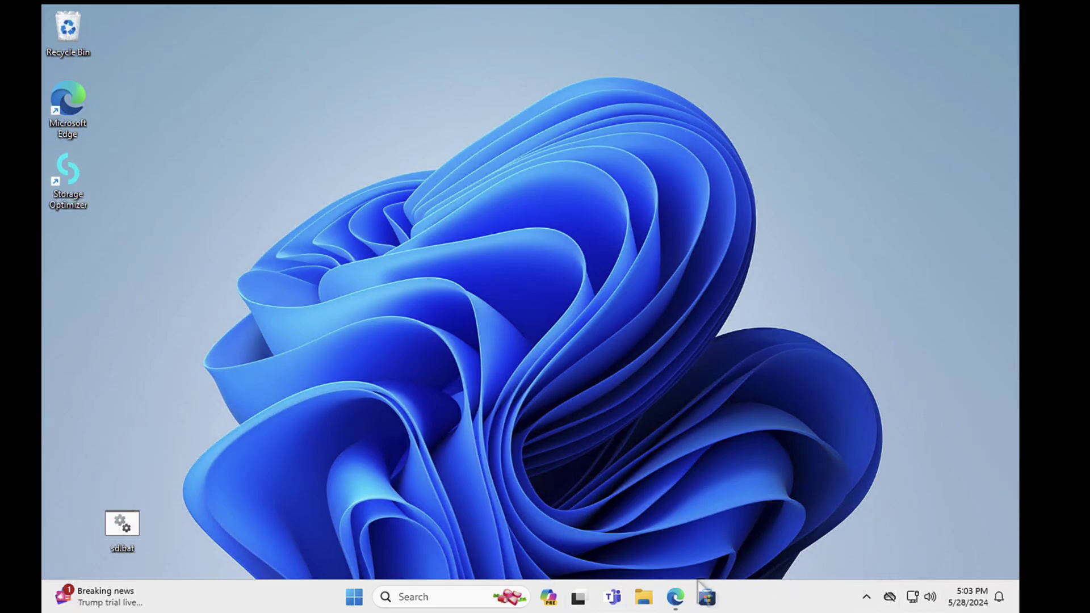
{"action": "left_click", "coordinate": [673, 598]}
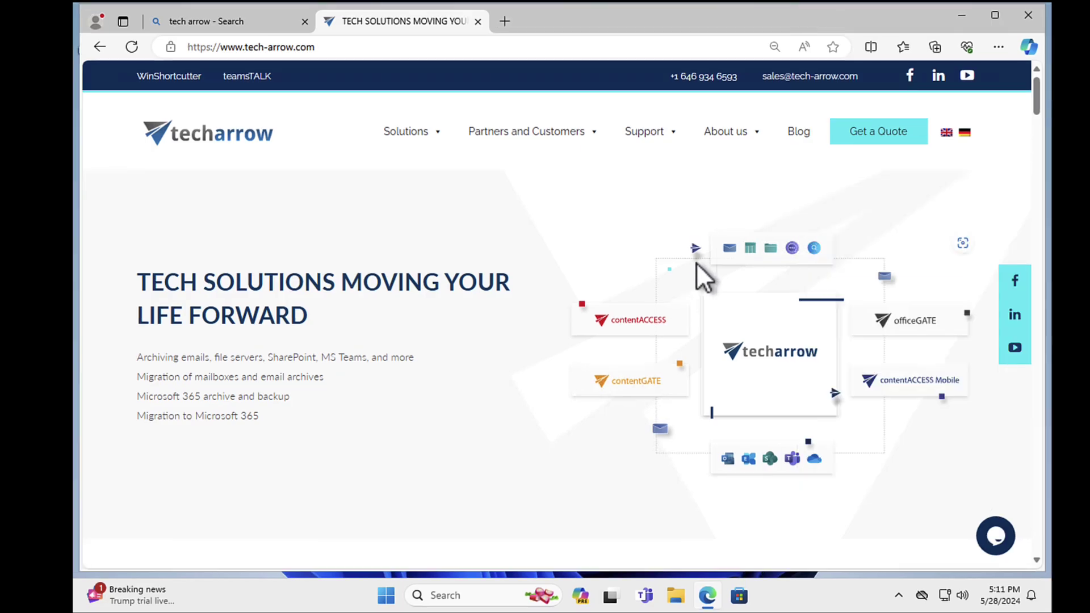
{"action": "left_click", "coordinate": [960, 17]}
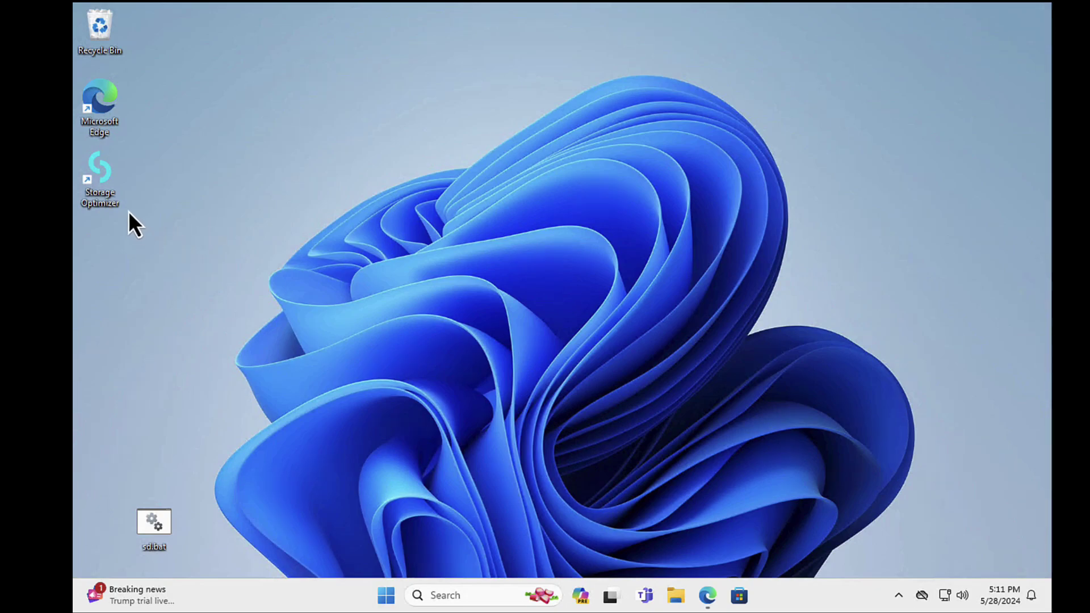
- Launch Storage Optimizer from the desktop and maximize its window
{"action": "double_click", "coordinate": [101, 174]}
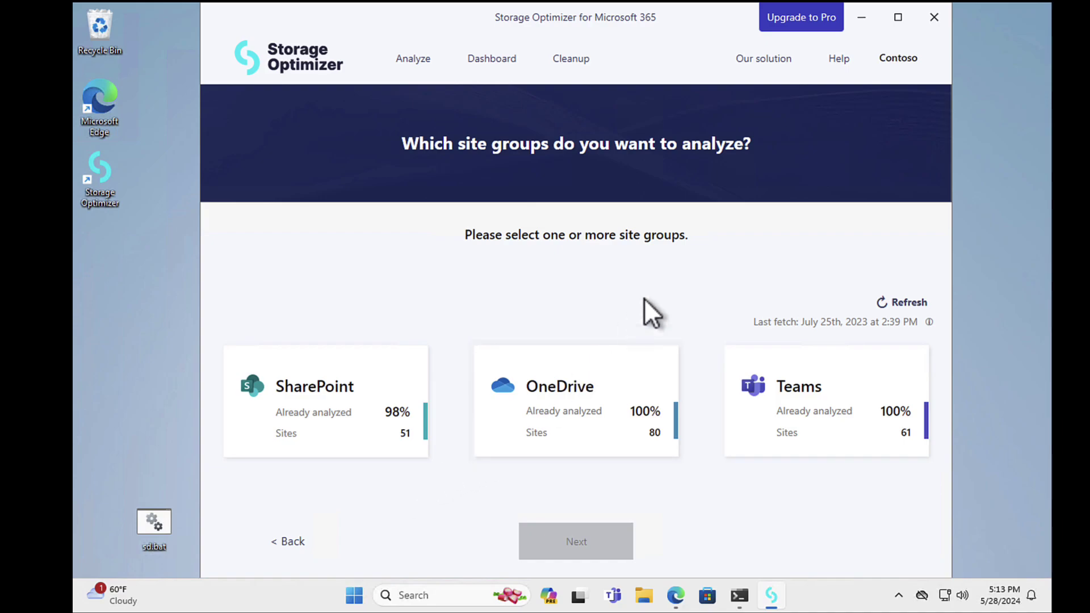
{"action": "left_click", "coordinate": [899, 17]}
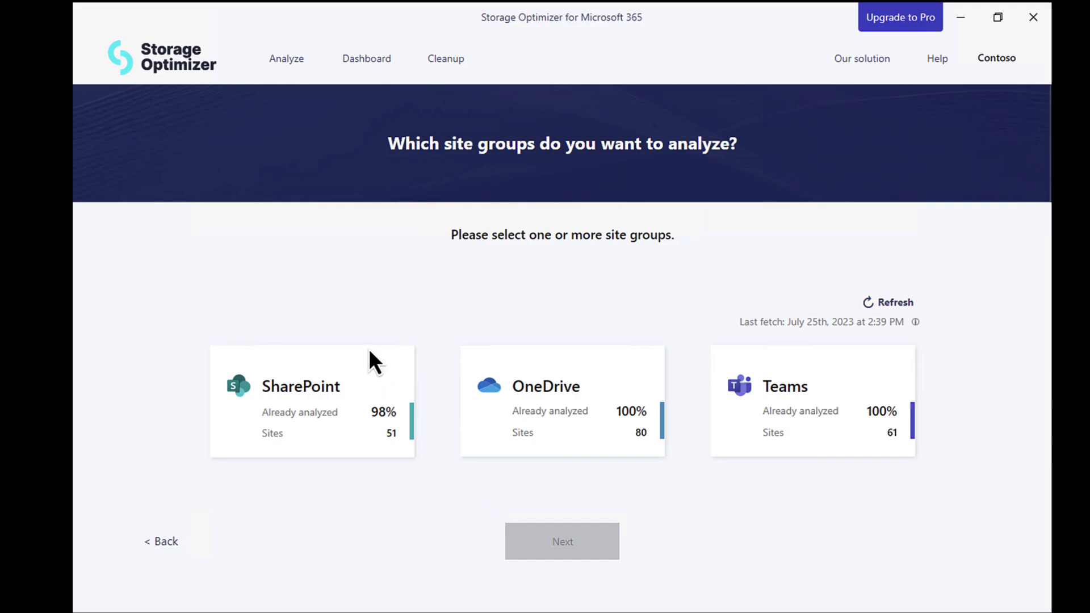
- Show the storage statistics dashboard for the Optimal strategy (39%, 1461 € per year, 514.34 GB)
{"action": "left_click", "coordinate": [371, 64]}
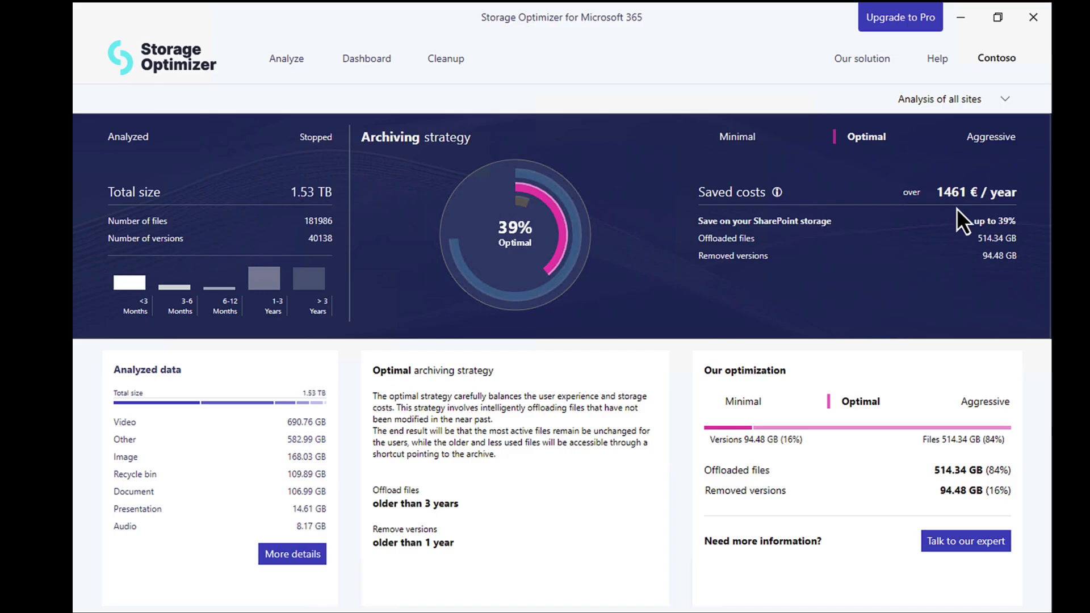
- Compare Minimal (227 €), Optimal (1461 €) and Aggressive (2804 € per year) archiving strategies
{"action": "left_click", "coordinate": [743, 408]}
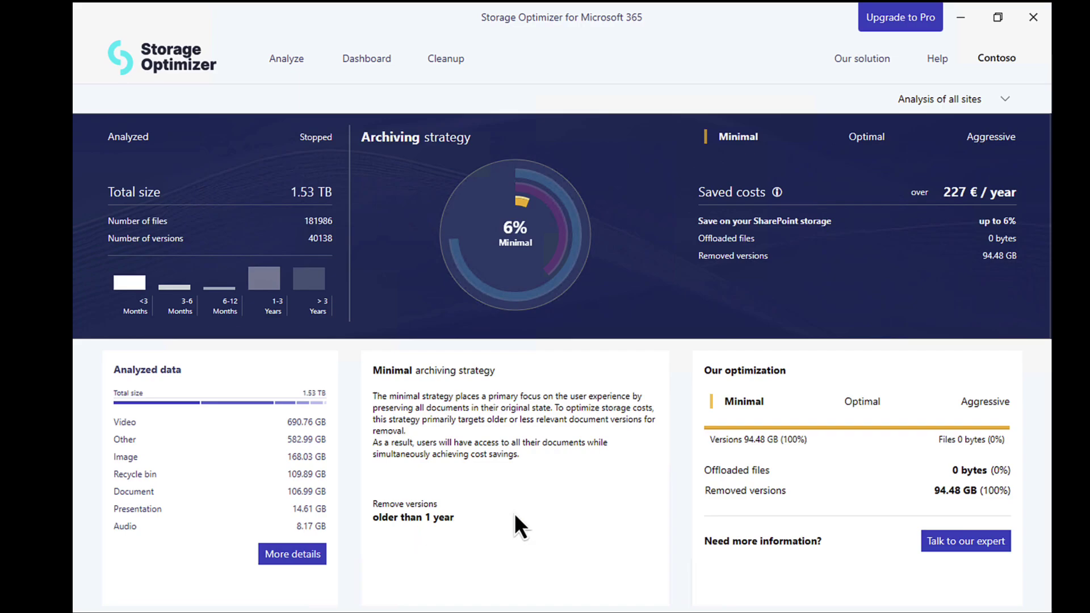
{"action": "left_click", "coordinate": [855, 400]}
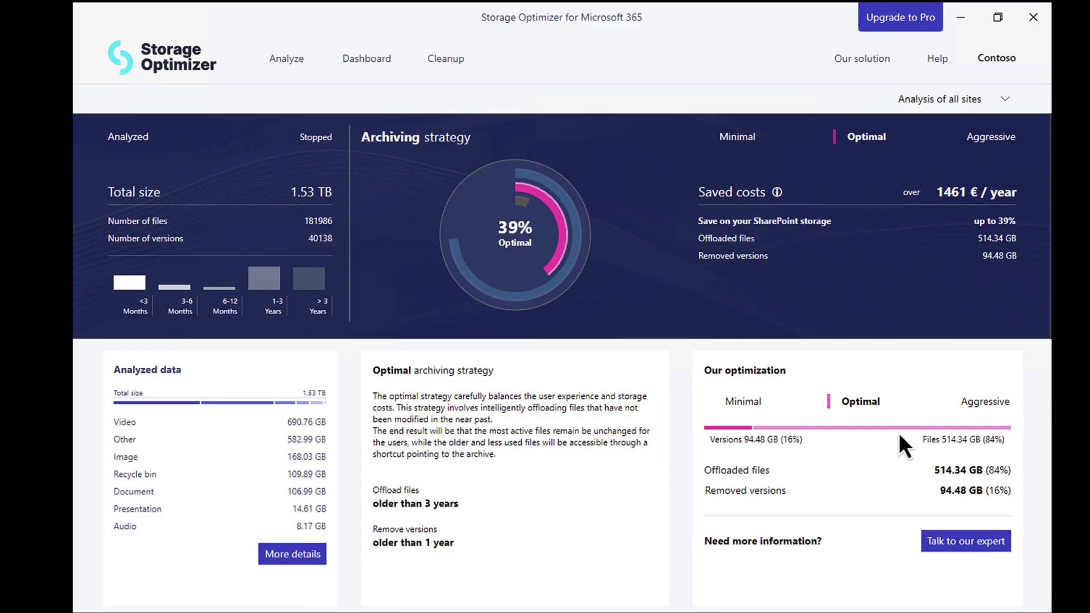
{"action": "left_click", "coordinate": [756, 408]}
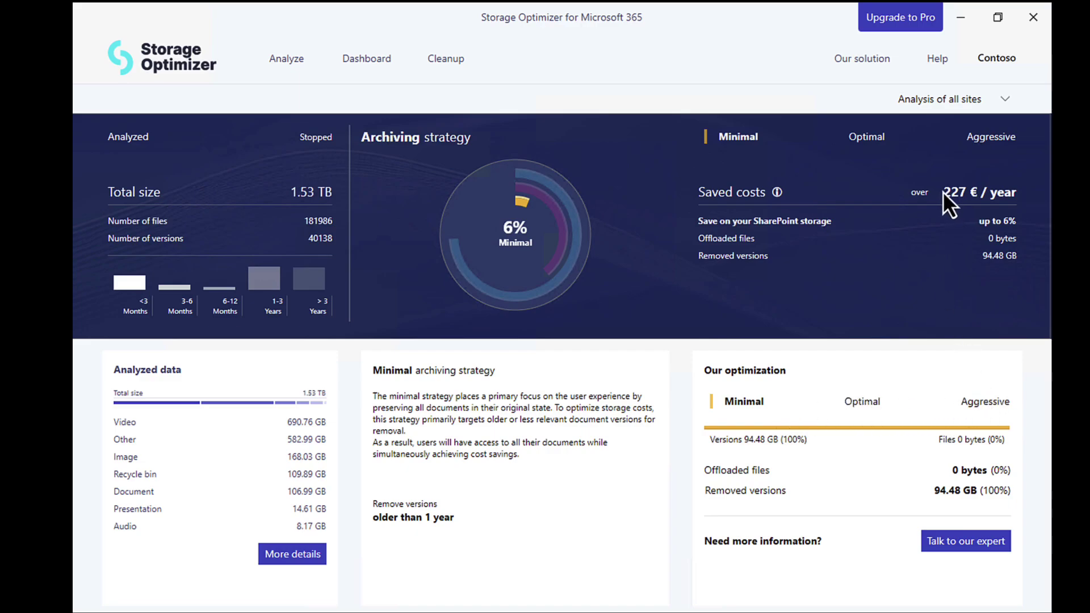
{"action": "left_click", "coordinate": [980, 402]}
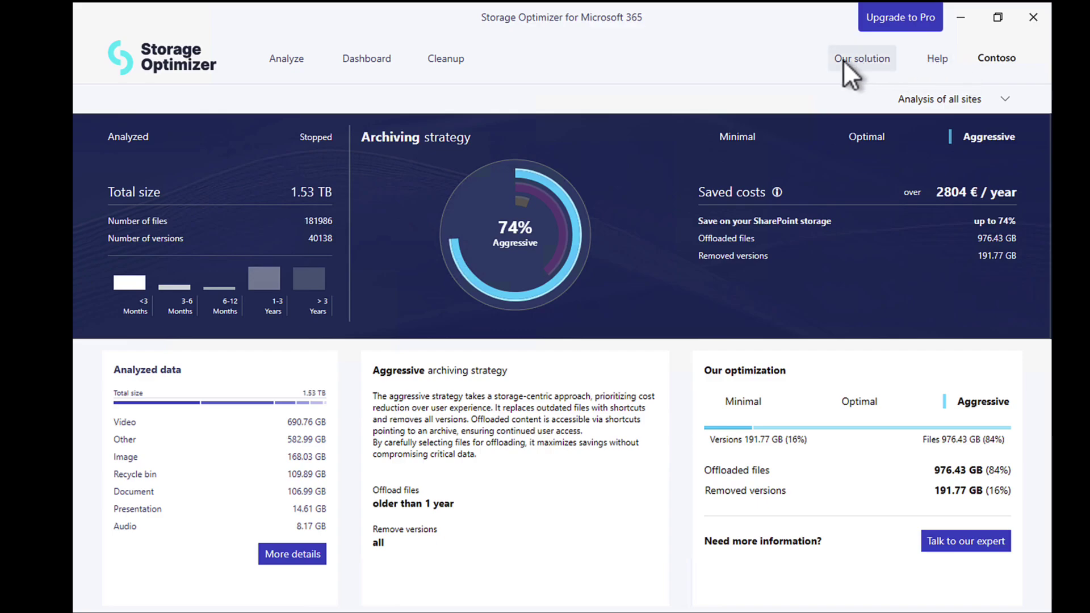
- Try the Cleanup feature, bringing up the Storage Optimizer Pro coming-soon announcement
{"action": "left_click", "coordinate": [438, 59]}
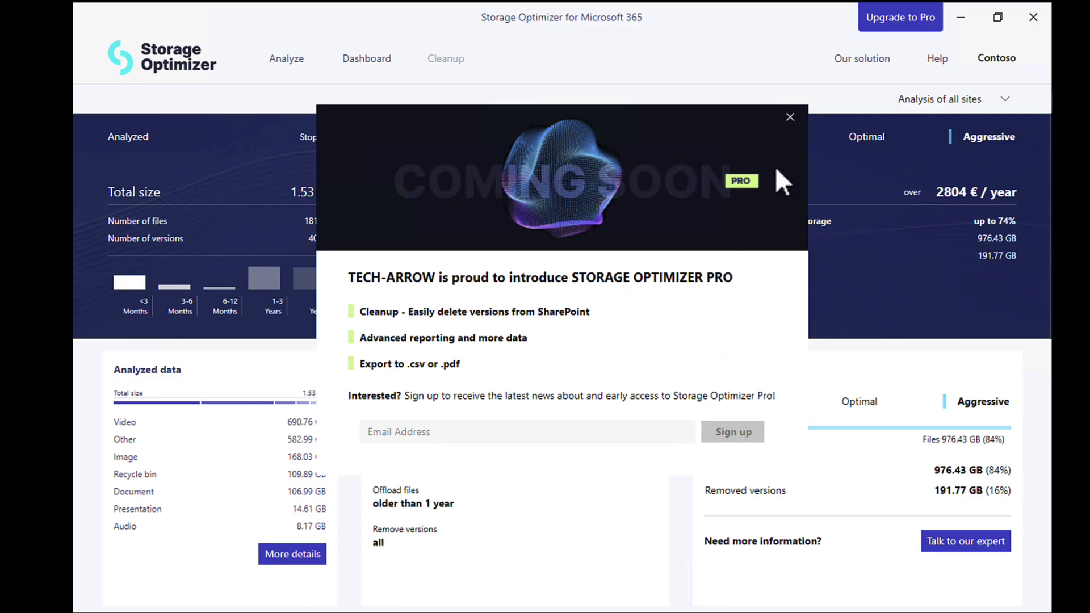
- Dismiss the Pro announcement and show The Landing's Documents library in OneDrive
{"action": "left_click", "coordinate": [791, 117]}
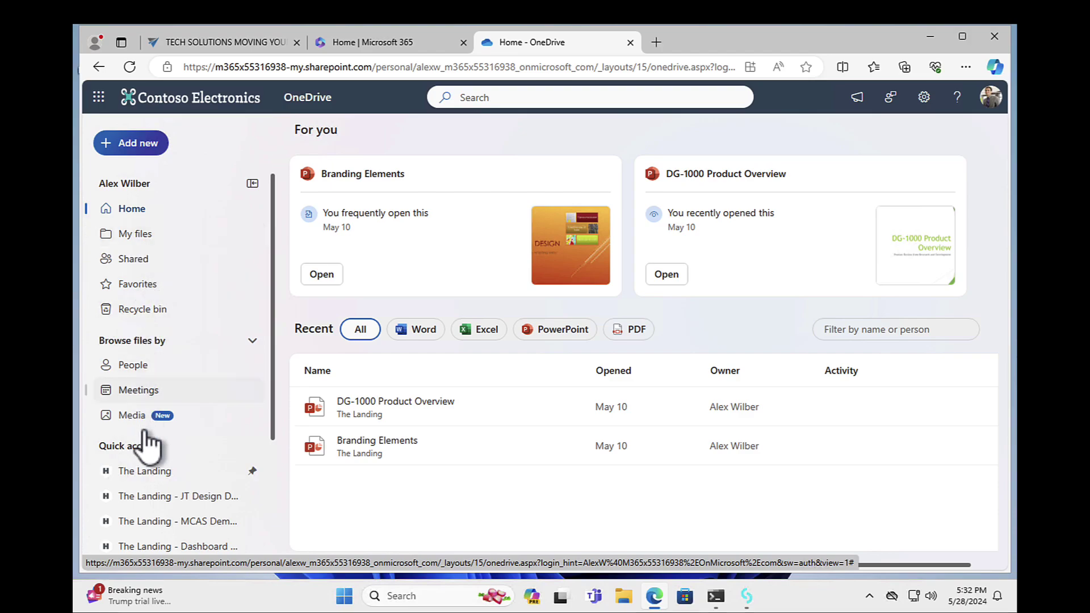
{"action": "left_click", "coordinate": [153, 482]}
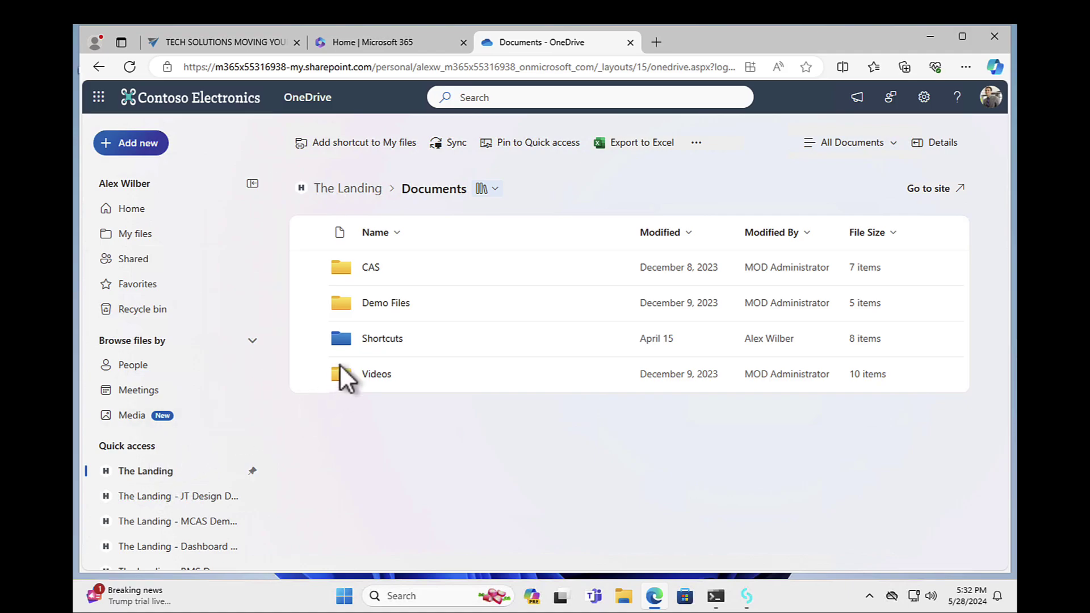
{"action": "mouse_move", "coordinate": [383, 338]}
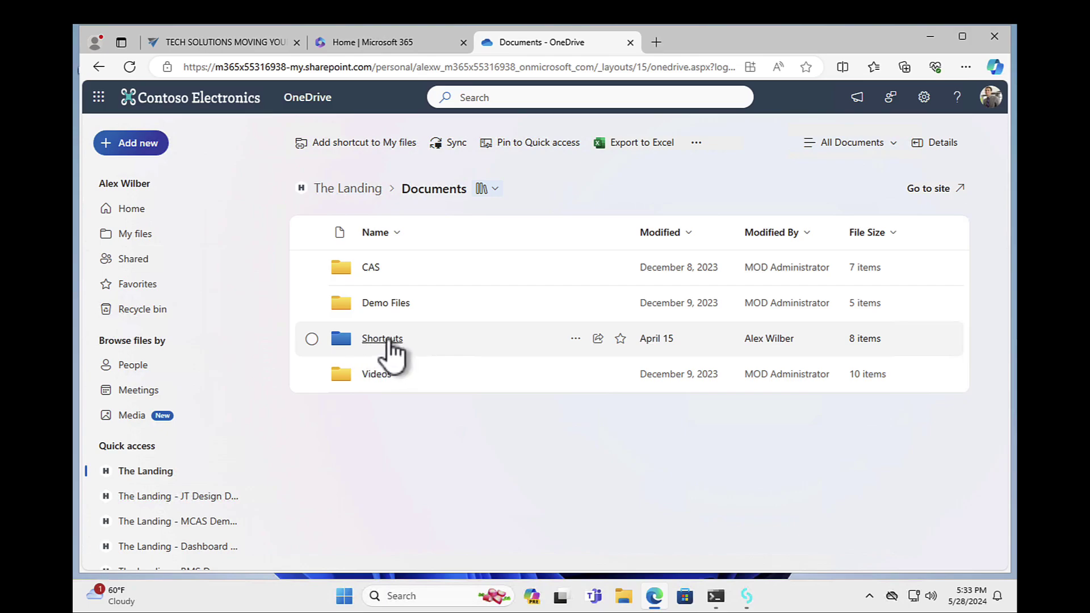
- Preview Cross Cultural Marketing Campaigns.pptx.html from the Shortcuts folder
{"action": "left_click", "coordinate": [390, 339]}
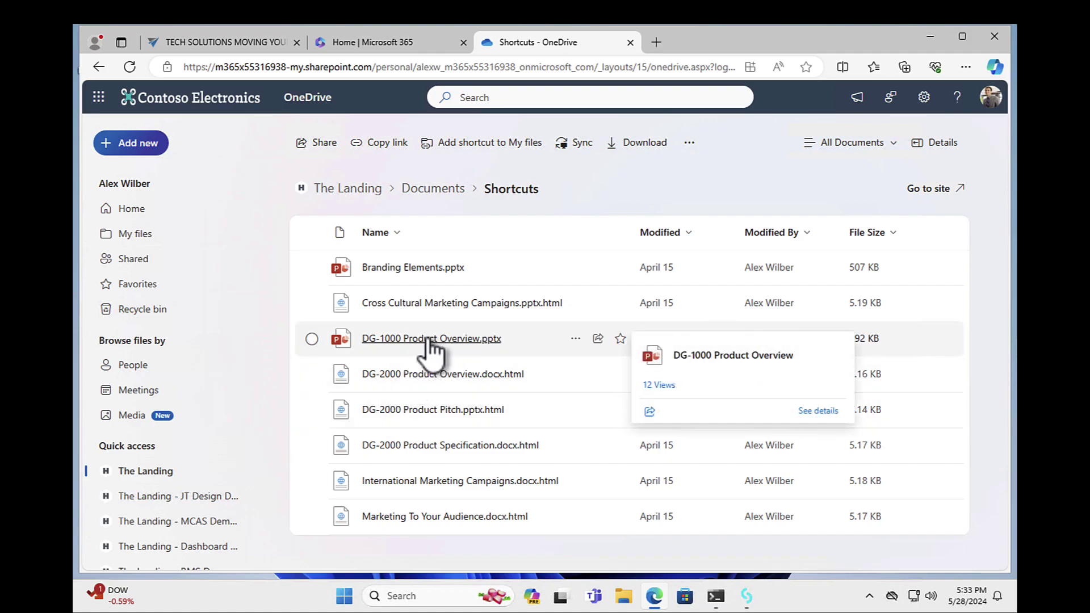
{"action": "left_click", "coordinate": [448, 302]}
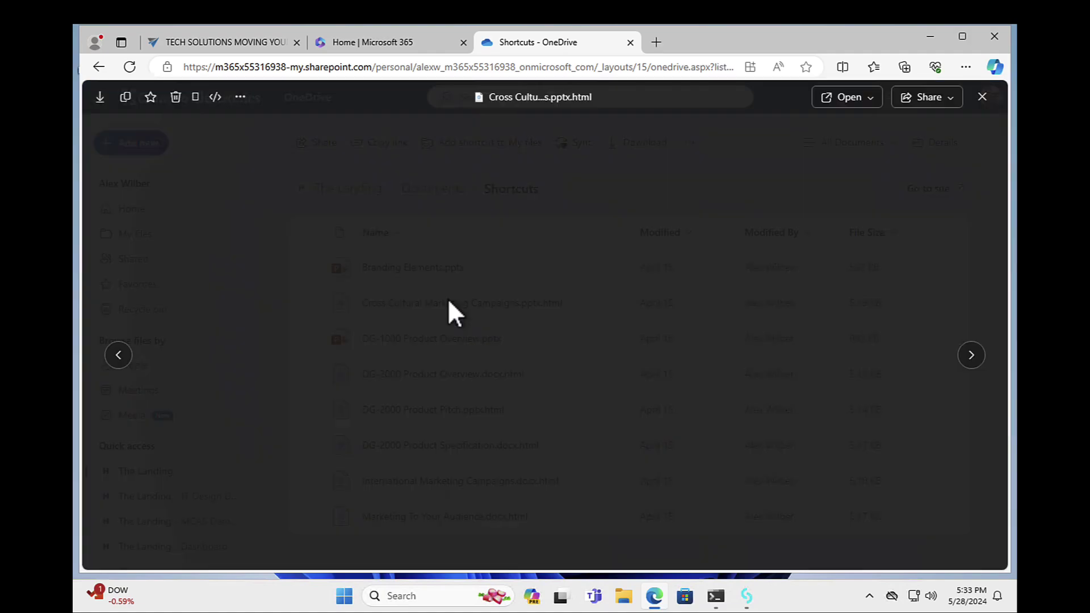
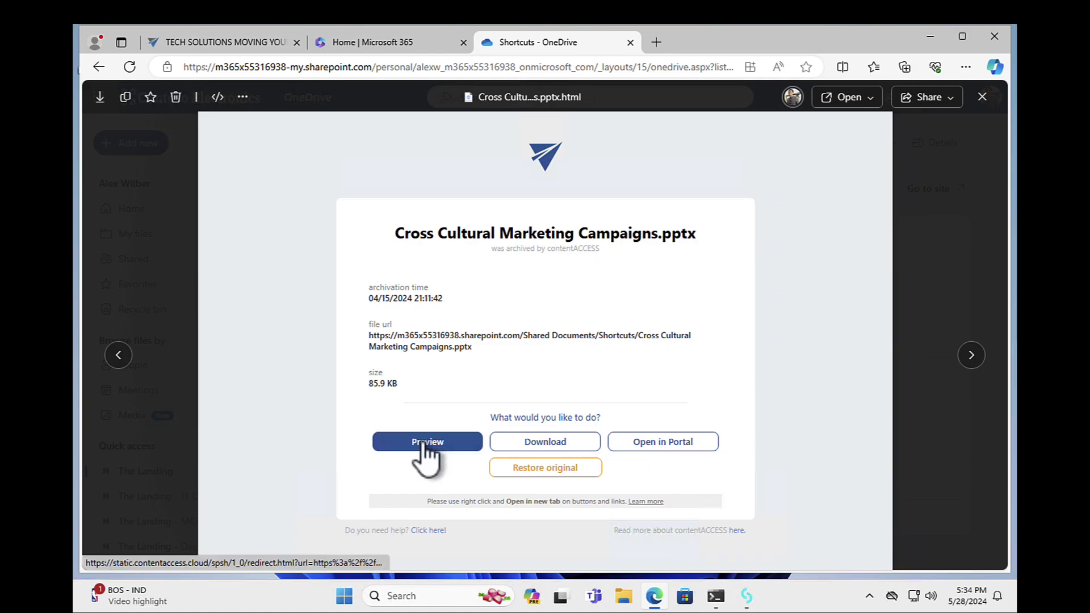
- Open the archived stub's Preview link in a new tab, landing on the contentACCESS Cloud login page
{"action": "right_click", "coordinate": [423, 443]}
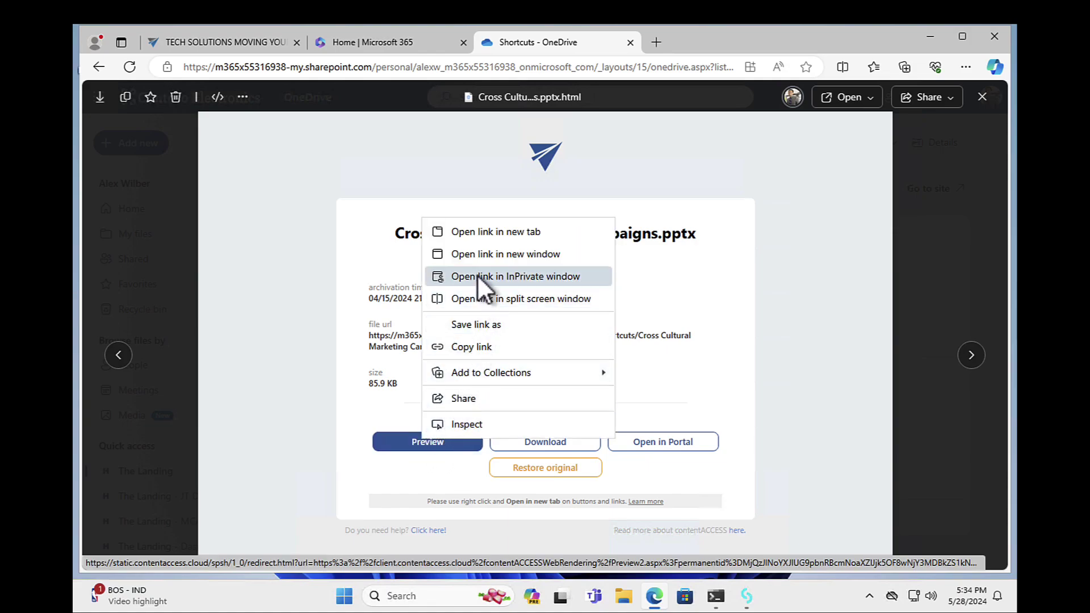
{"action": "left_click", "coordinate": [490, 234]}
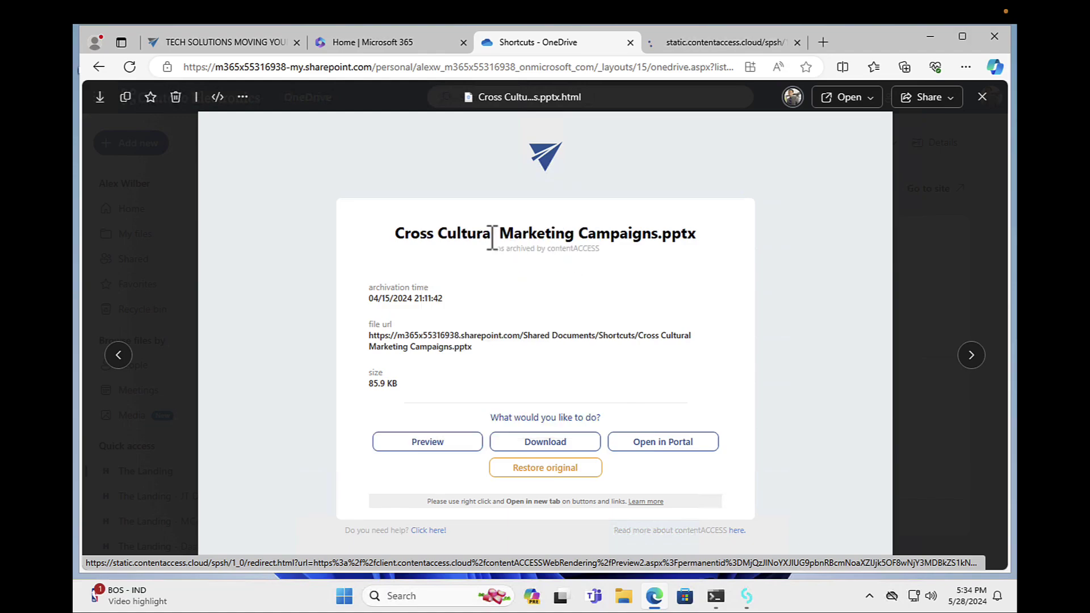
{"action": "left_click", "coordinate": [733, 39]}
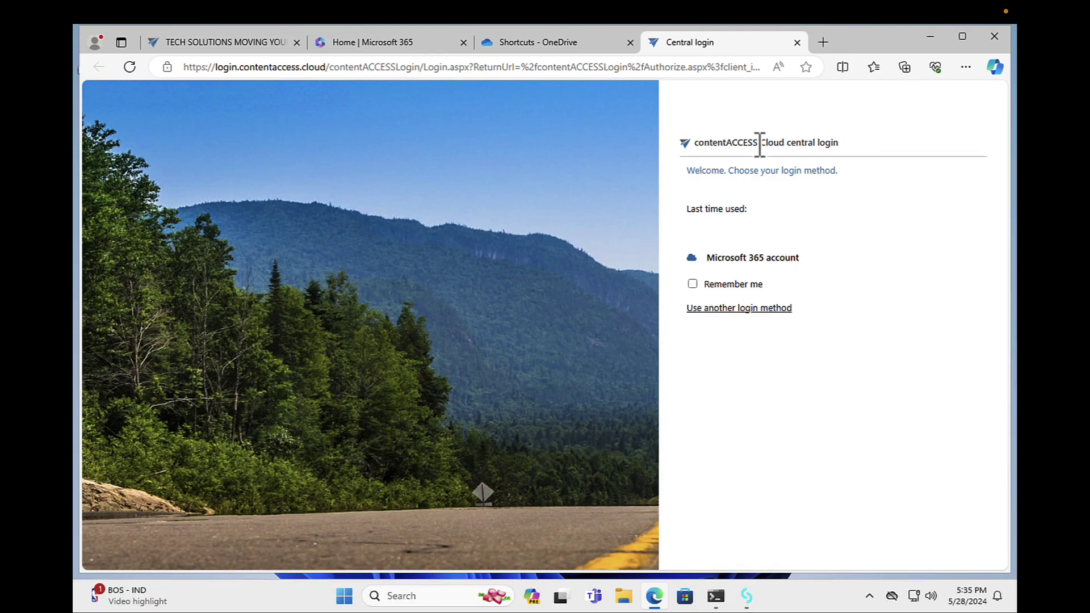
- Sign in to contentACCESS with the Microsoft 365 account chosen from the account picker
{"action": "left_click", "coordinate": [741, 268]}
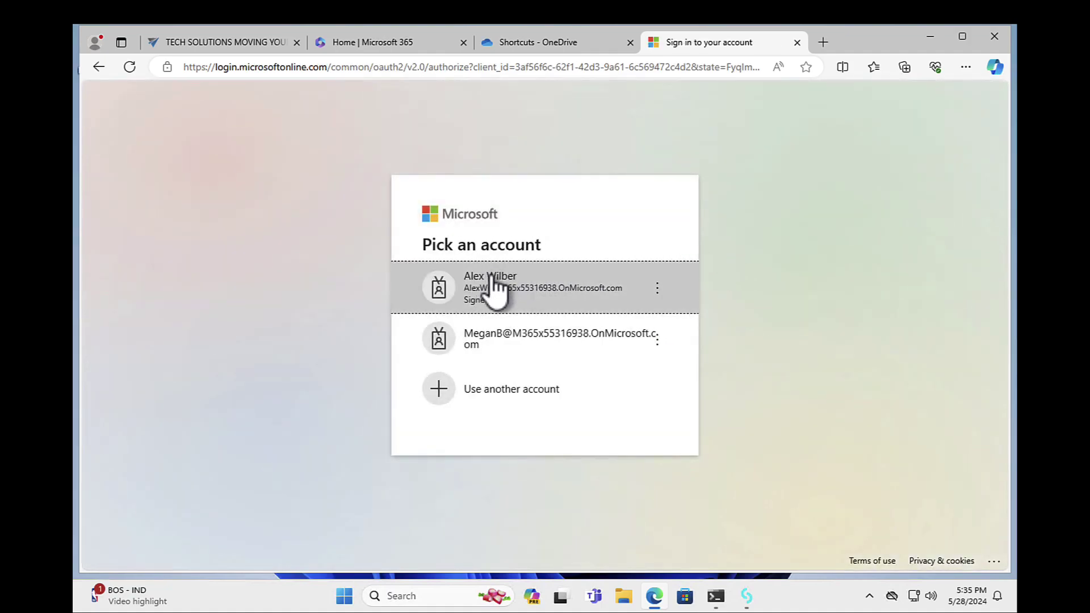
{"action": "left_click", "coordinate": [491, 276]}
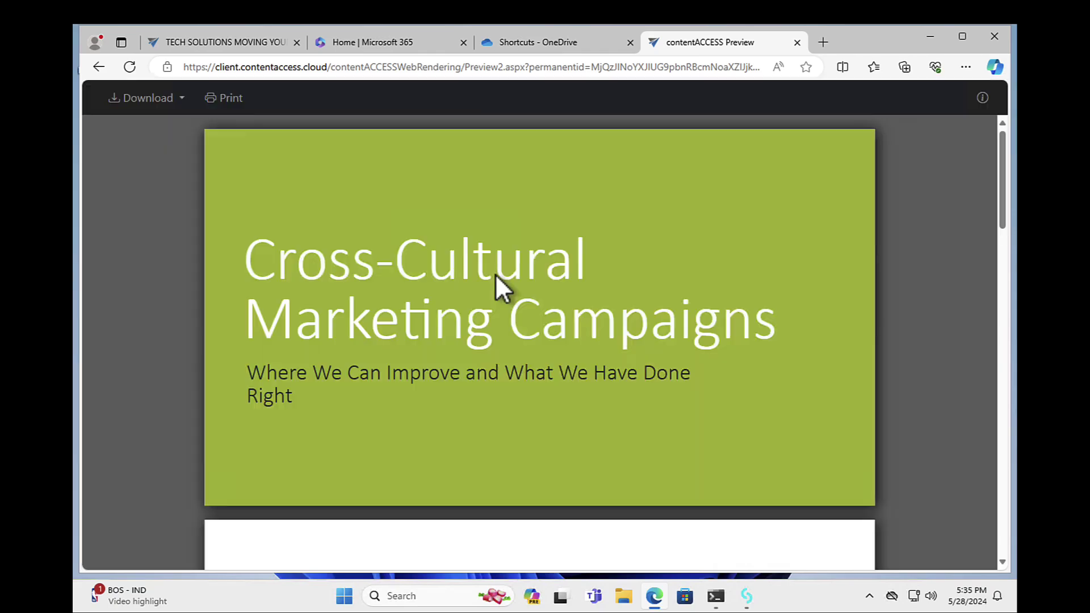
{"action": "scroll", "coordinate": [496, 275], "scroll_direction": "down", "scroll_amount": 1}
{"action": "scroll", "coordinate": [496, 275], "scroll_direction": "down", "scroll_amount": 2}
{"action": "scroll", "coordinate": [498, 278], "scroll_direction": "down", "scroll_amount": 1}
{"action": "scroll", "coordinate": [498, 276], "scroll_direction": "down", "scroll_amount": 2}
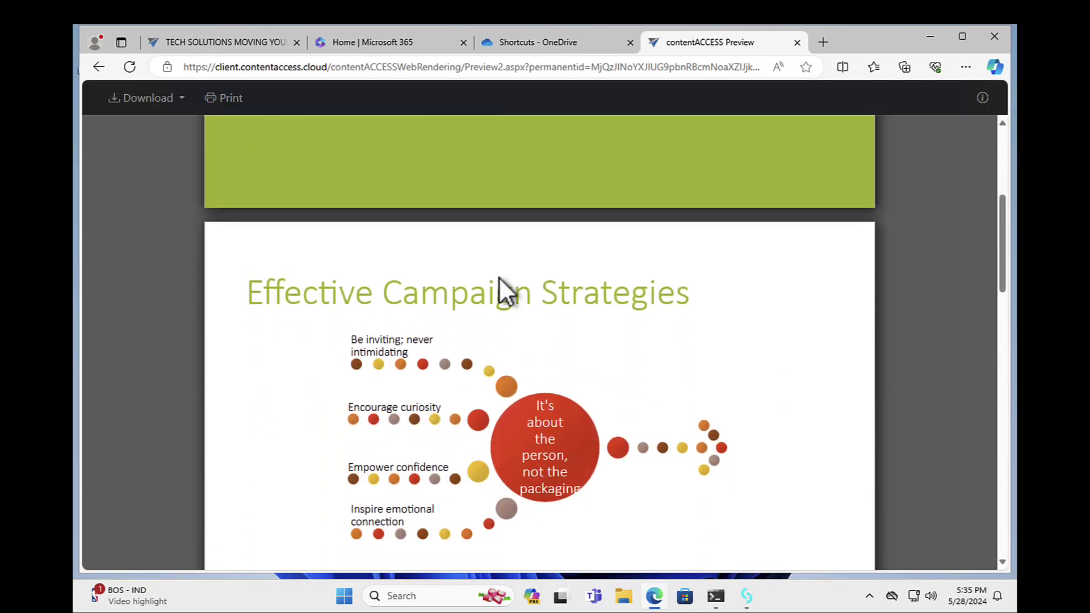
{"action": "scroll", "coordinate": [499, 279], "scroll_direction": "down", "scroll_amount": 1}
{"action": "scroll", "coordinate": [499, 277], "scroll_direction": "down", "scroll_amount": 2}
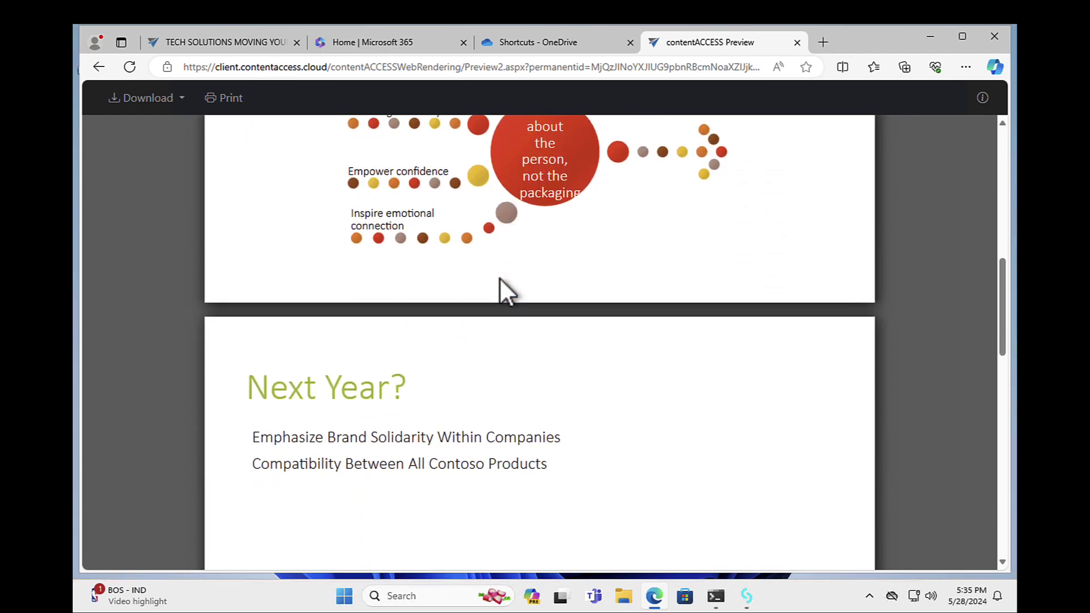
{"action": "scroll", "coordinate": [500, 278], "scroll_direction": "down", "scroll_amount": 1}
{"action": "scroll", "coordinate": [501, 278], "scroll_direction": "down", "scroll_amount": 1}
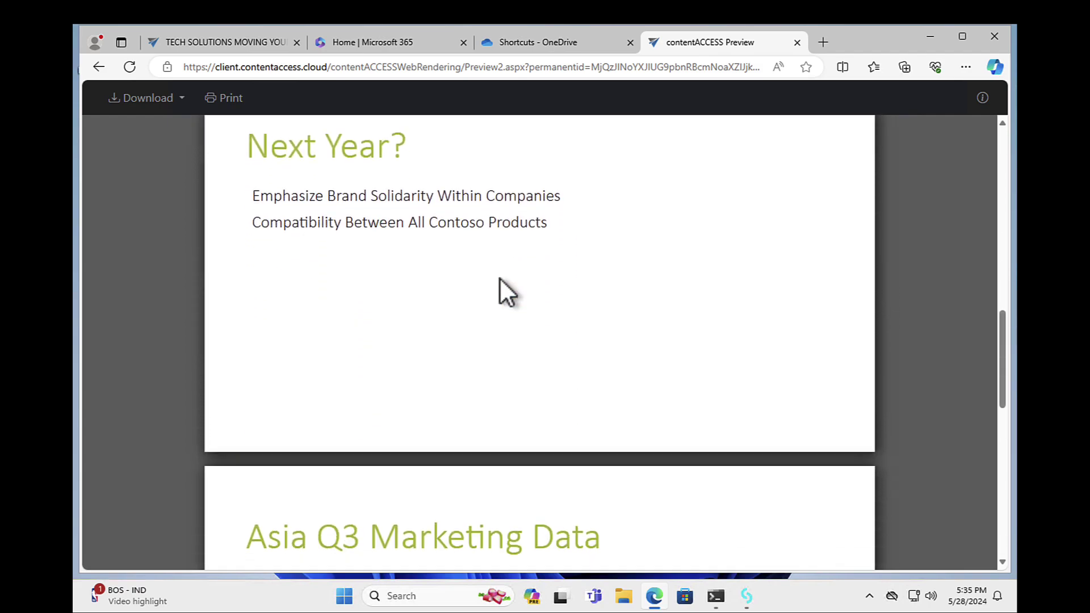
{"action": "scroll", "coordinate": [500, 278], "scroll_direction": "down", "scroll_amount": 1}
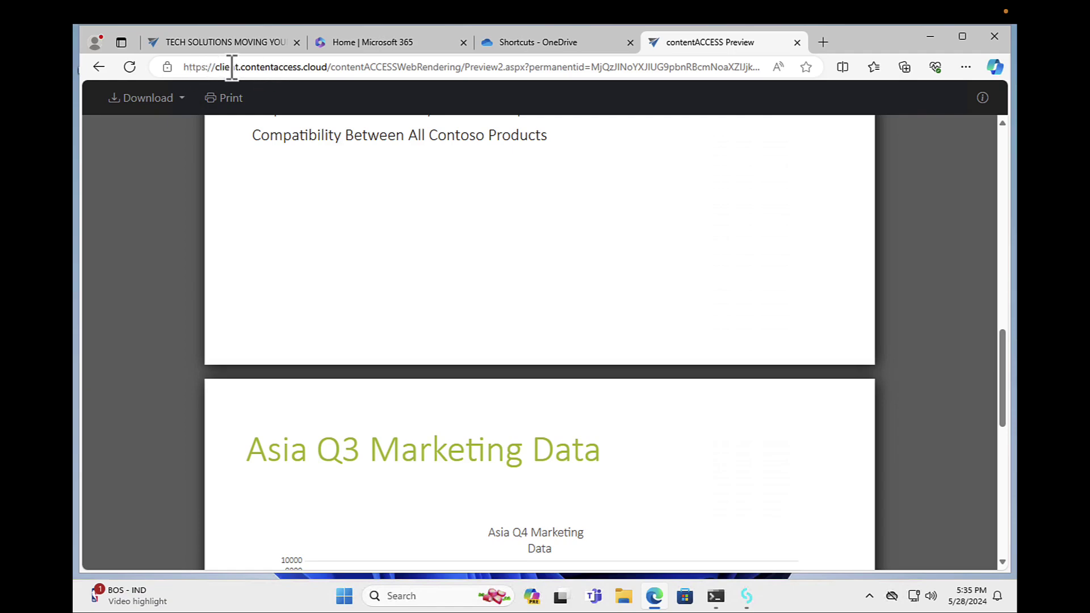
- Inspect the preview address and the Cross-Cultural Marketing Campaigns title, then close the preview tab
{"action": "left_click_drag", "start_coordinate": [185, 66], "coordinate": [423, 67]}
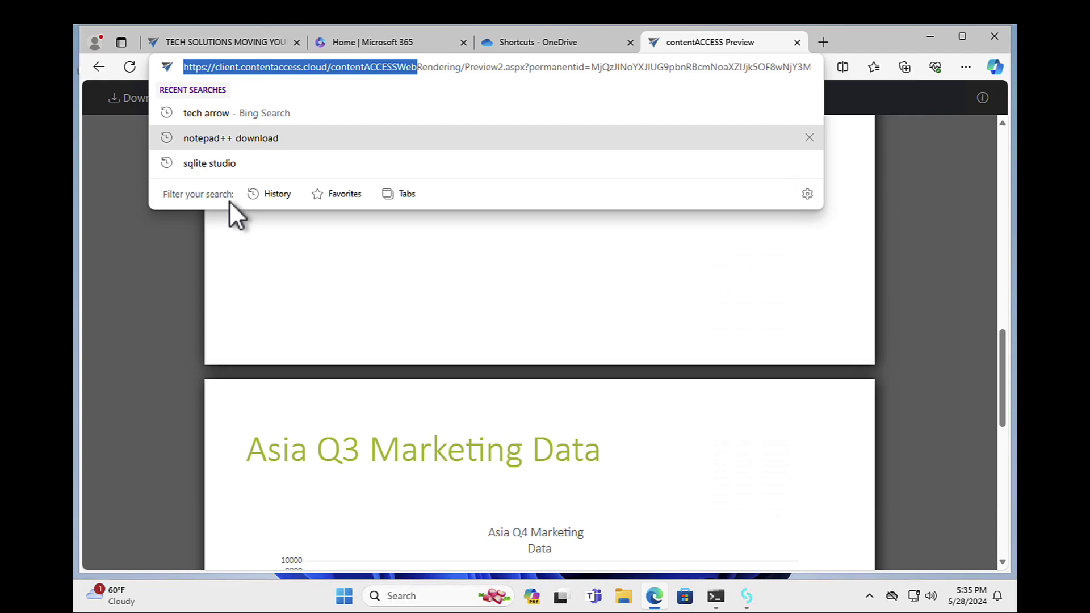
{"action": "left_click", "coordinate": [238, 246]}
{"action": "scroll", "coordinate": [237, 246], "scroll_direction": "down", "scroll_amount": 1}
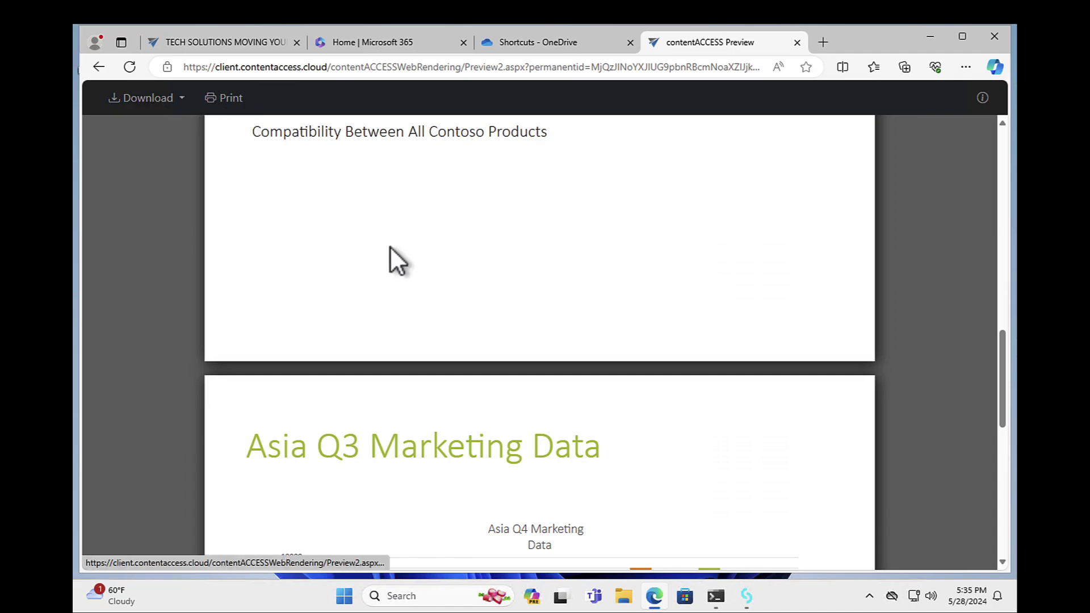
{"action": "scroll", "coordinate": [383, 243], "scroll_direction": "up", "scroll_amount": 5}
{"action": "scroll", "coordinate": [377, 242], "scroll_direction": "up", "scroll_amount": 2}
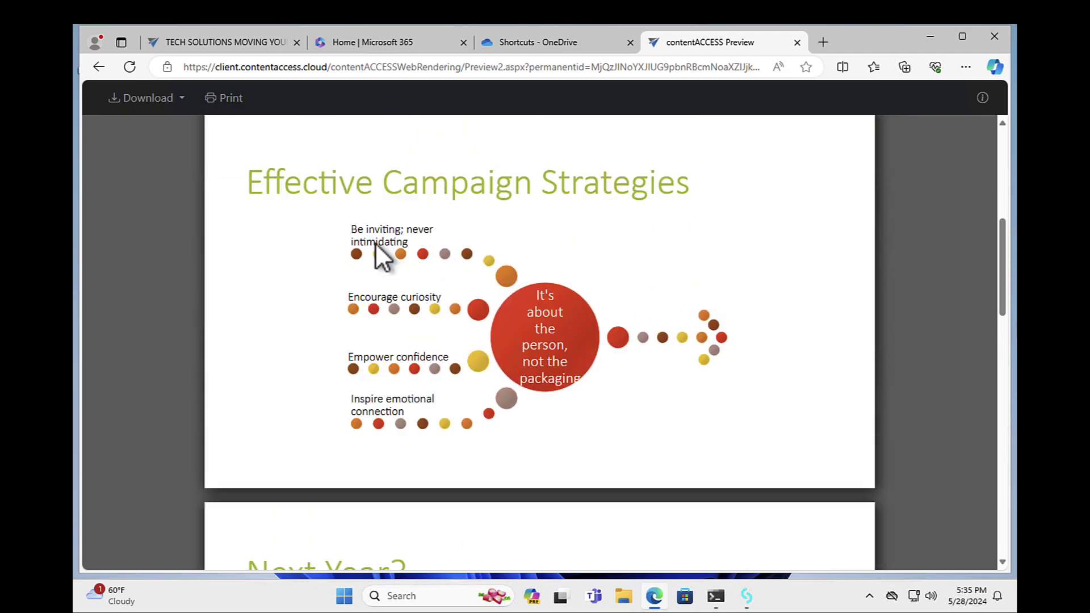
{"action": "scroll", "coordinate": [376, 243], "scroll_direction": "up", "scroll_amount": 2}
{"action": "scroll", "coordinate": [376, 243], "scroll_direction": "up", "scroll_amount": 3}
{"action": "scroll", "coordinate": [377, 243], "scroll_direction": "up", "scroll_amount": 1}
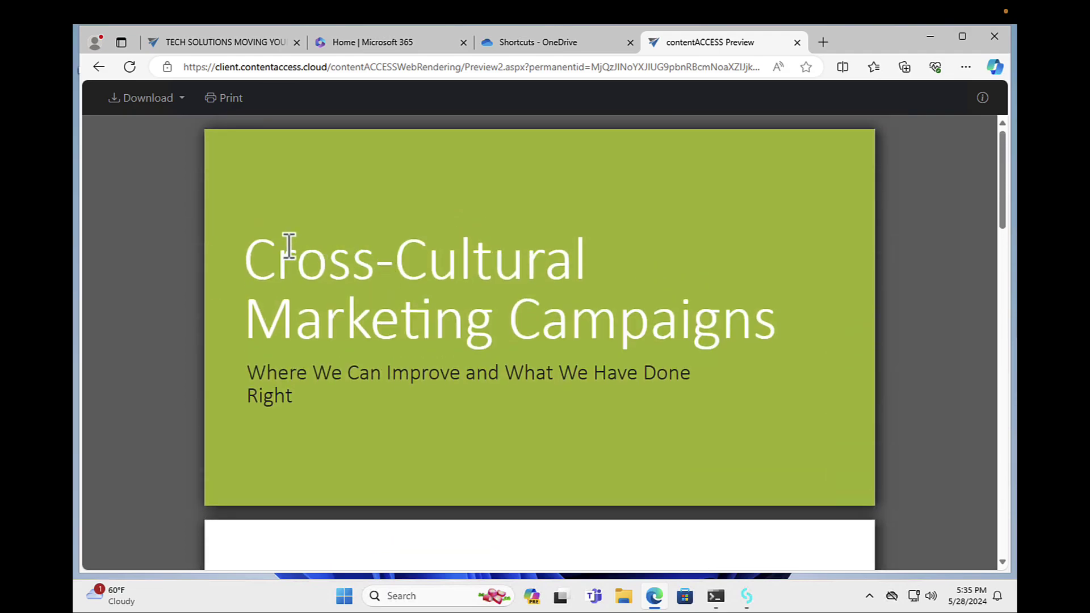
{"action": "mouse_move", "coordinate": [250, 258]}
{"action": "left_mouse_down"}
{"action": "mouse_move", "coordinate": [623, 270]}
{"action": "mouse_move", "coordinate": [704, 315]}
{"action": "left_mouse_up"}
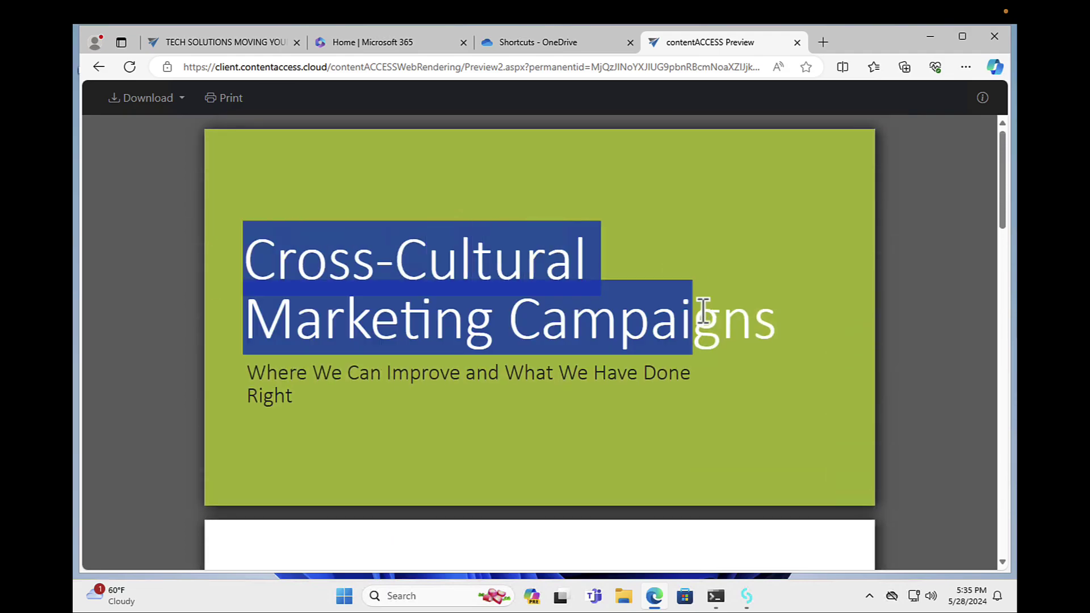
{"action": "left_click", "coordinate": [594, 250]}
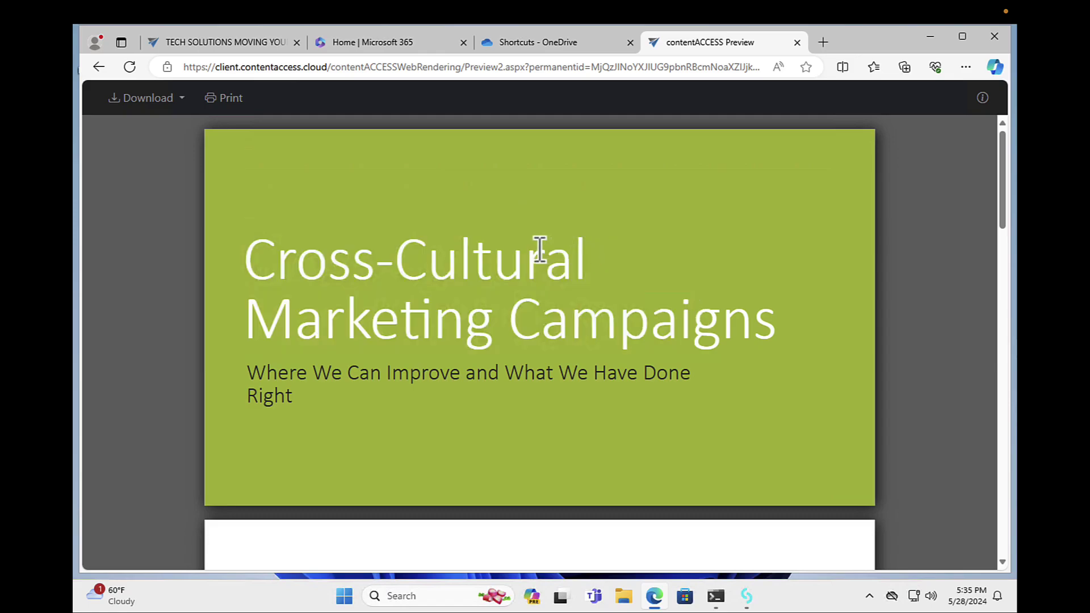
{"action": "scroll", "coordinate": [535, 245], "scroll_direction": "down", "scroll_amount": 2}
{"action": "scroll", "coordinate": [535, 245], "scroll_direction": "down", "scroll_amount": 2}
{"action": "scroll", "coordinate": [535, 245], "scroll_direction": "down", "scroll_amount": 1}
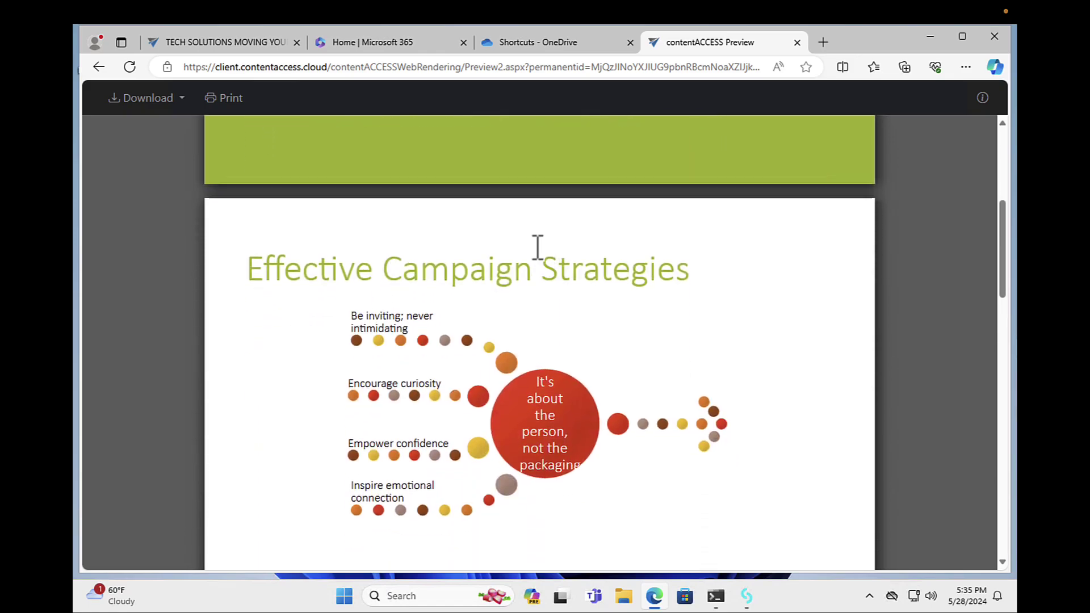
{"action": "left_click", "coordinate": [798, 42]}
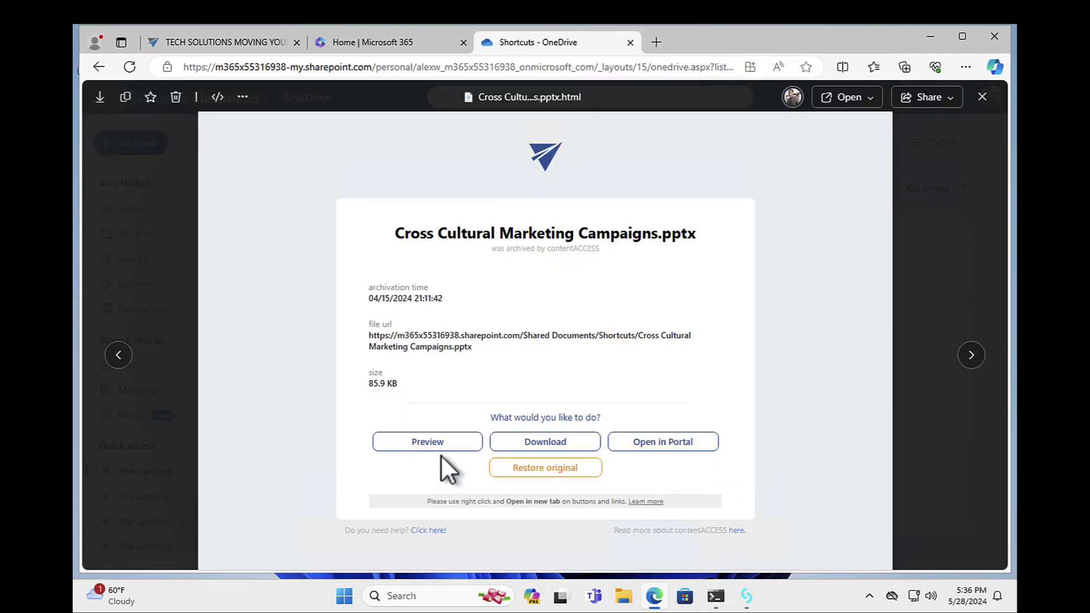
- Dismiss the Download link menu, then open the 'Restore original' link in a new contentACCESS Portal tab
{"action": "right_click", "coordinate": [538, 442]}
{"action": "key", "text": "Escape"}
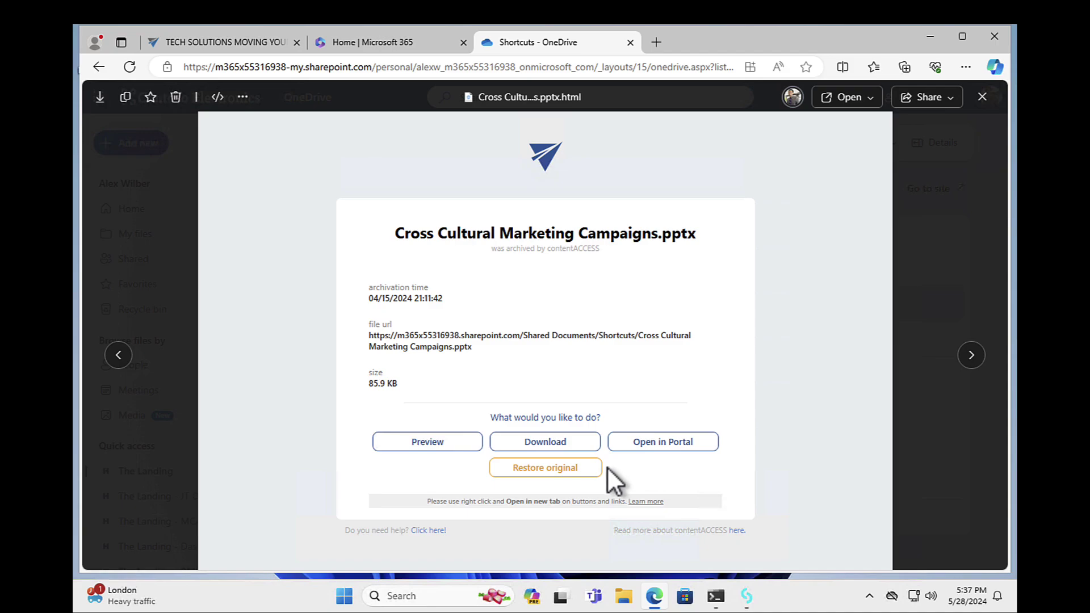
{"action": "right_click", "coordinate": [538, 477]}
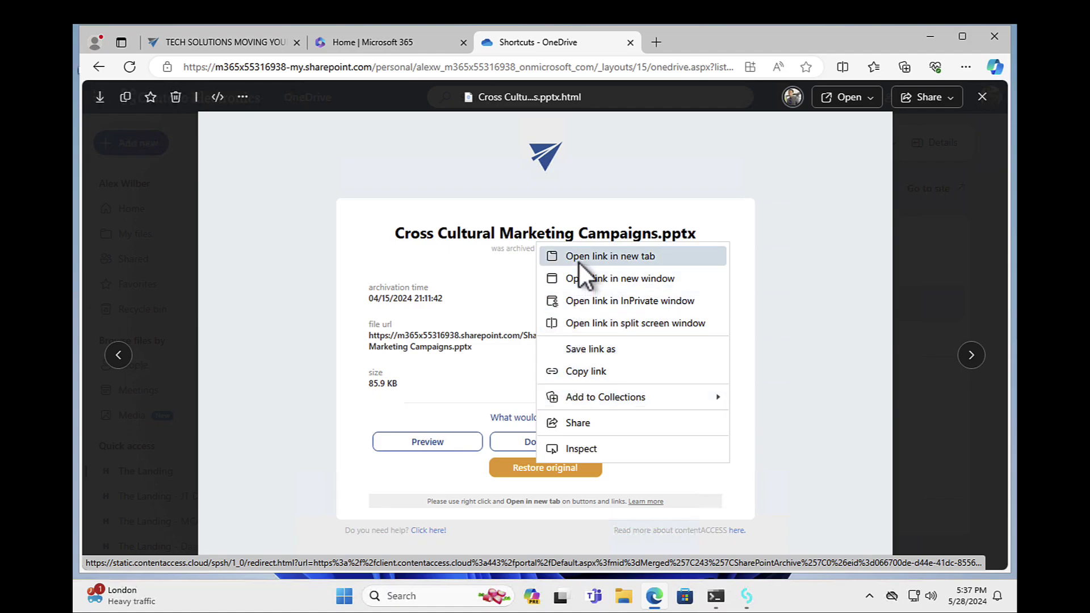
{"action": "left_click", "coordinate": [607, 256]}
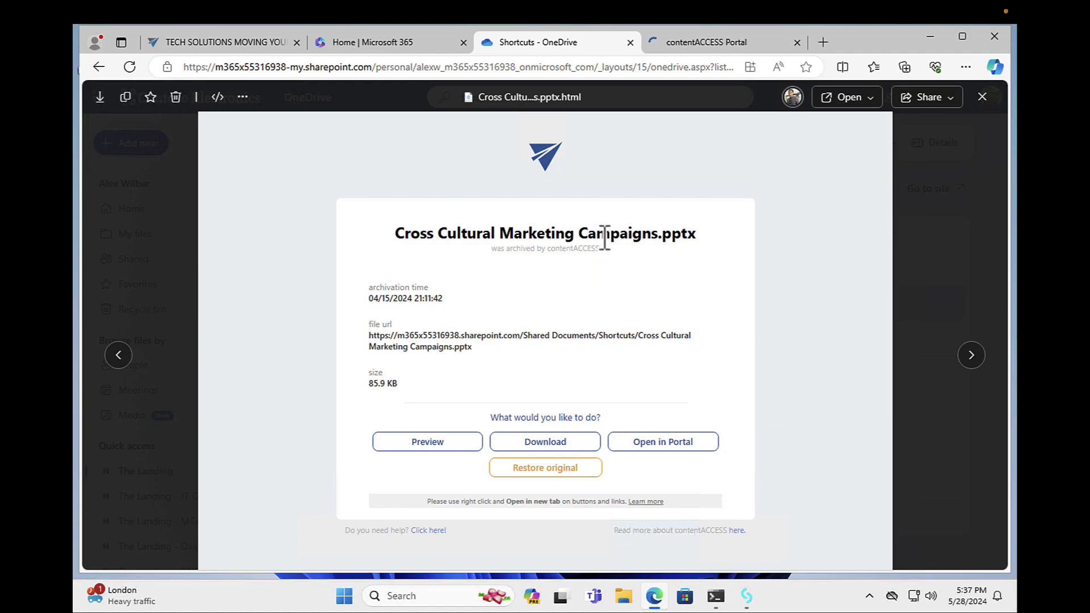
- Switch to the contentACCESS Portal tab restoring Cross Cultural Marketing Campaigns.pptx into PowerPoint Online
{"action": "left_click", "coordinate": [720, 40]}
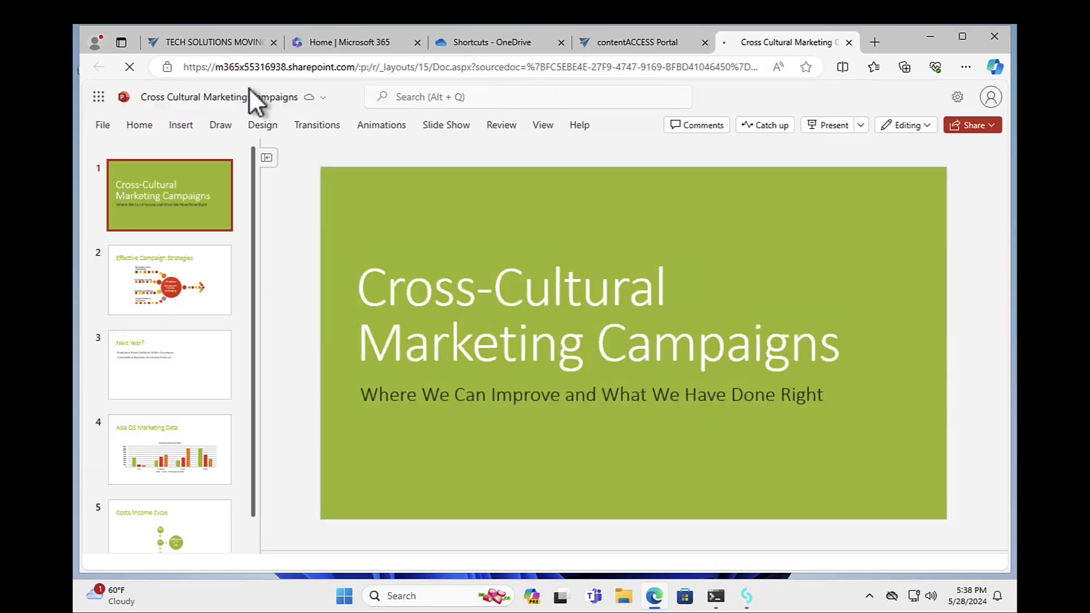
- Flip through the restored slides back to the title slide and dismiss the privacy notice
{"action": "left_click", "coordinate": [190, 298]}
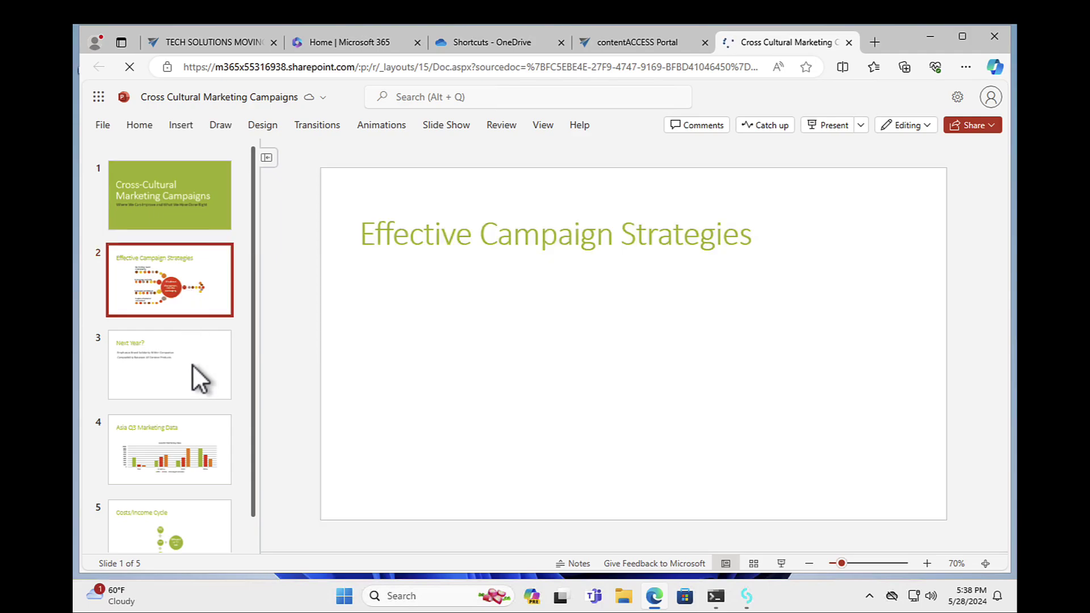
{"action": "left_click", "coordinate": [194, 389]}
{"action": "left_click", "coordinate": [185, 438]}
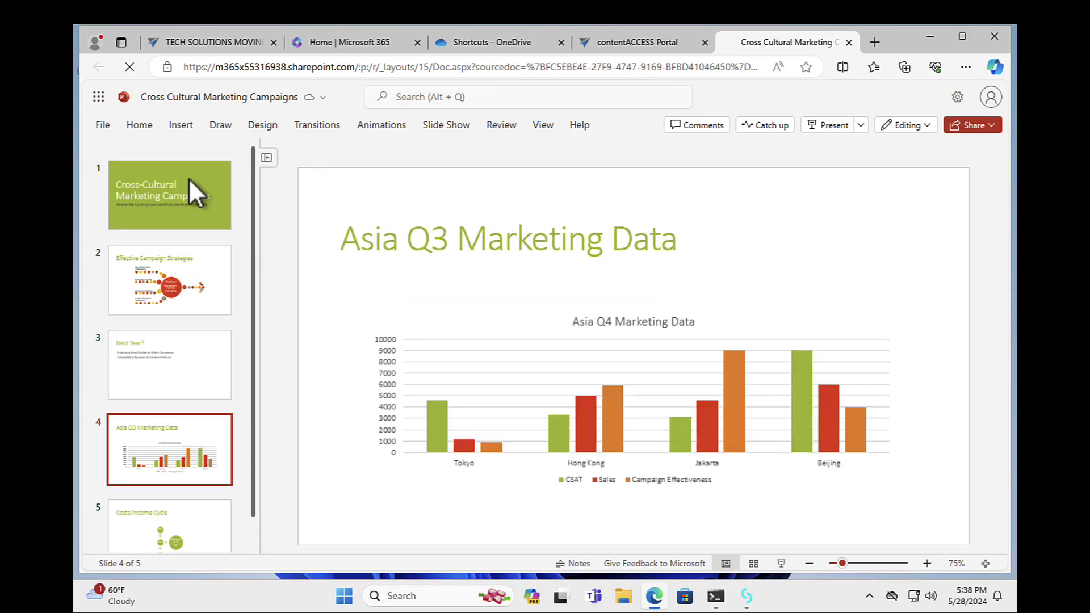
{"action": "left_click", "coordinate": [188, 179]}
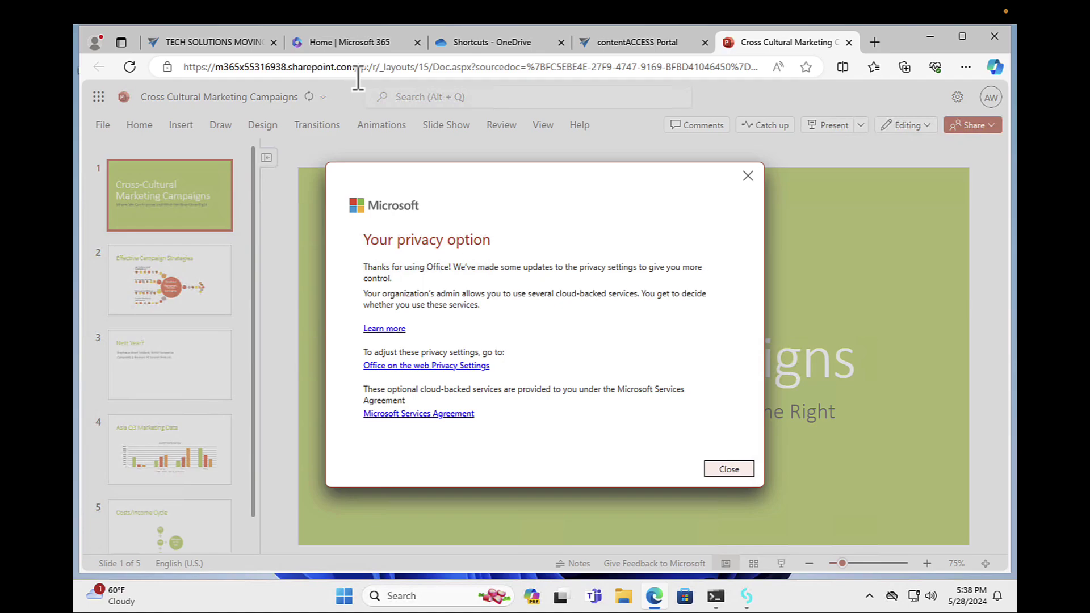
{"action": "left_click", "coordinate": [748, 176]}
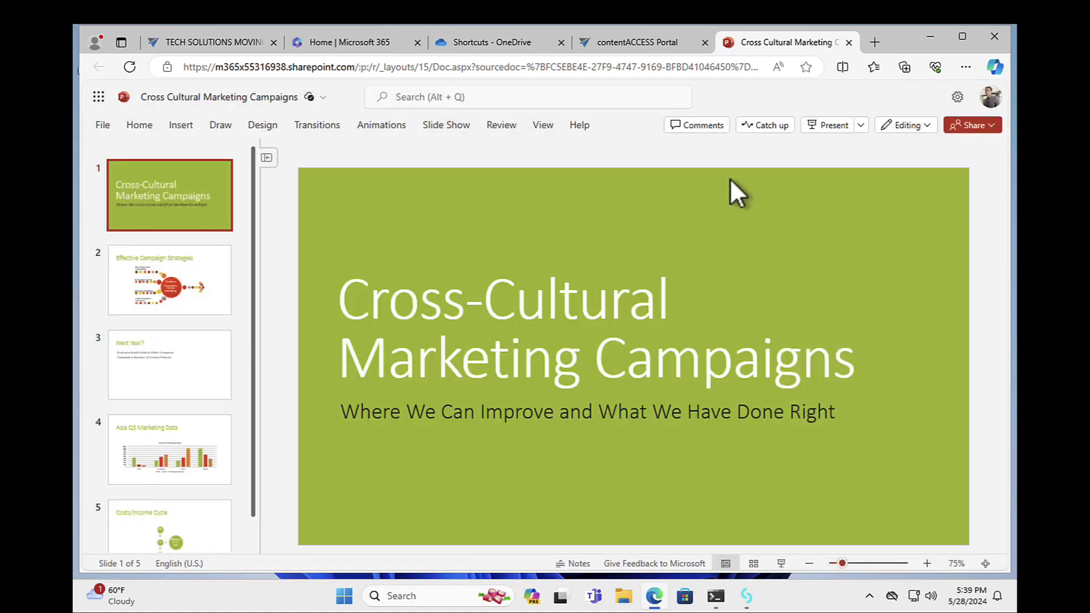
- Close the PowerPoint and contentACCESS Portal tabs, returning to the Microsoft 365 home page
{"action": "left_click", "coordinate": [849, 42]}
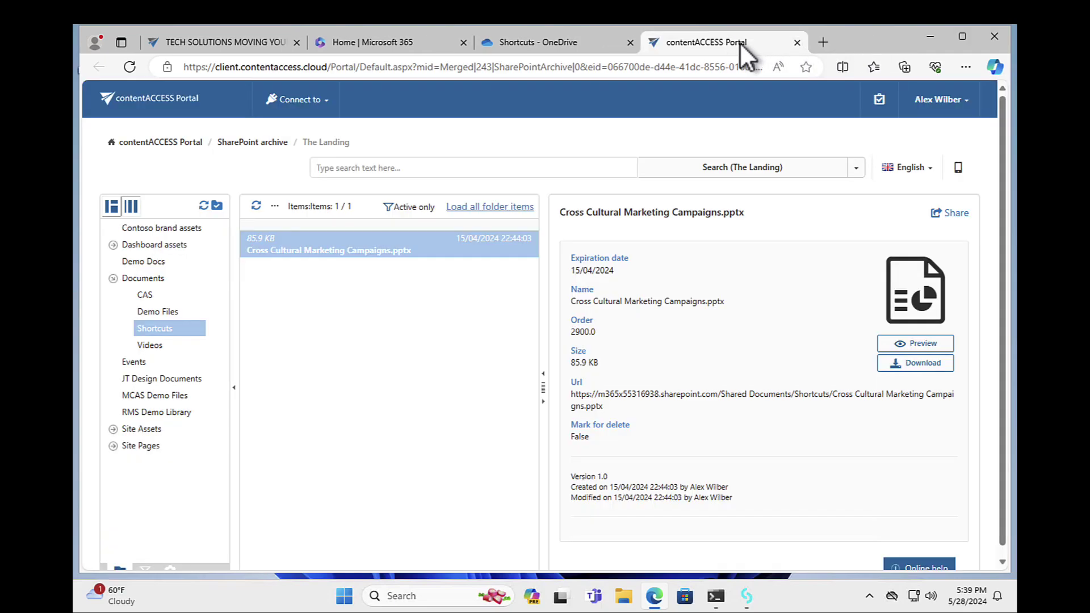
{"action": "left_click", "coordinate": [796, 42]}
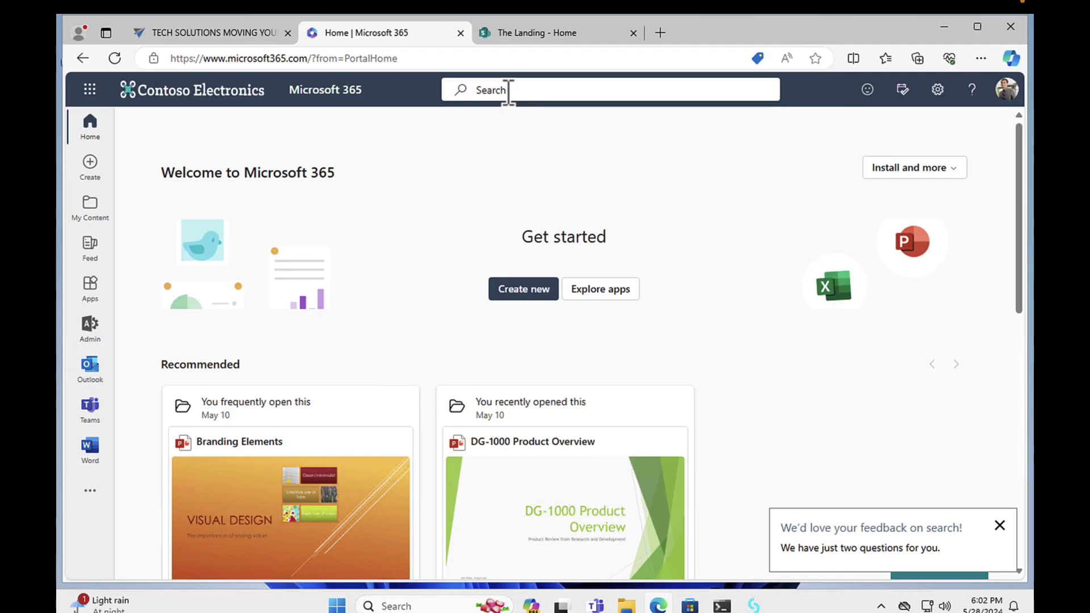
- Search Microsoft 365 for DG 2000 and open the Shortcuts folder holding the archived DG-2000 Product Pitch stub
{"action": "left_click", "coordinate": [491, 92]}
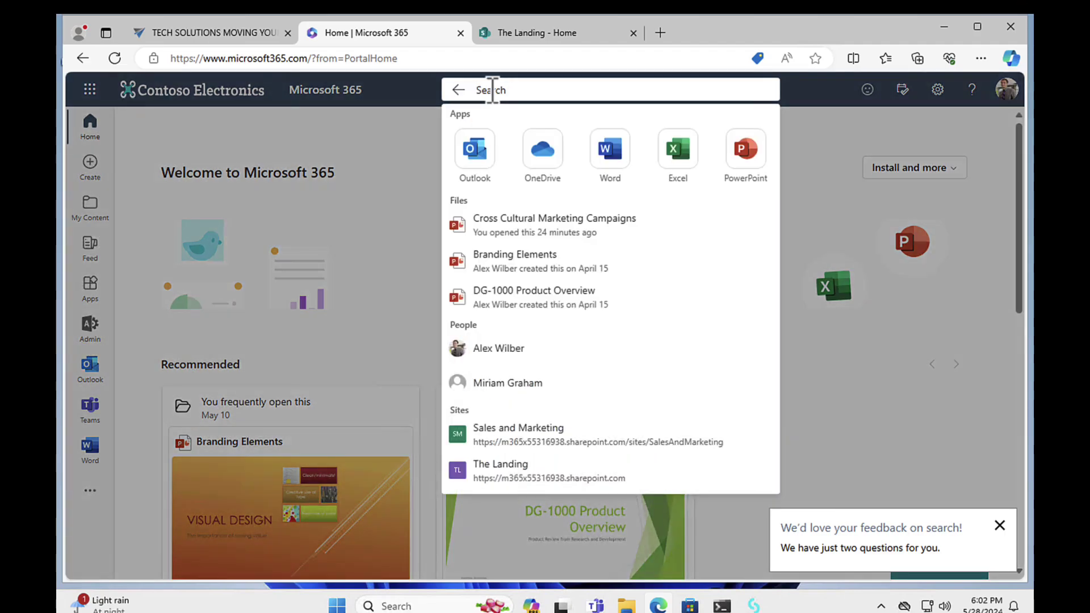
{"action": "type", "text": "DG"}
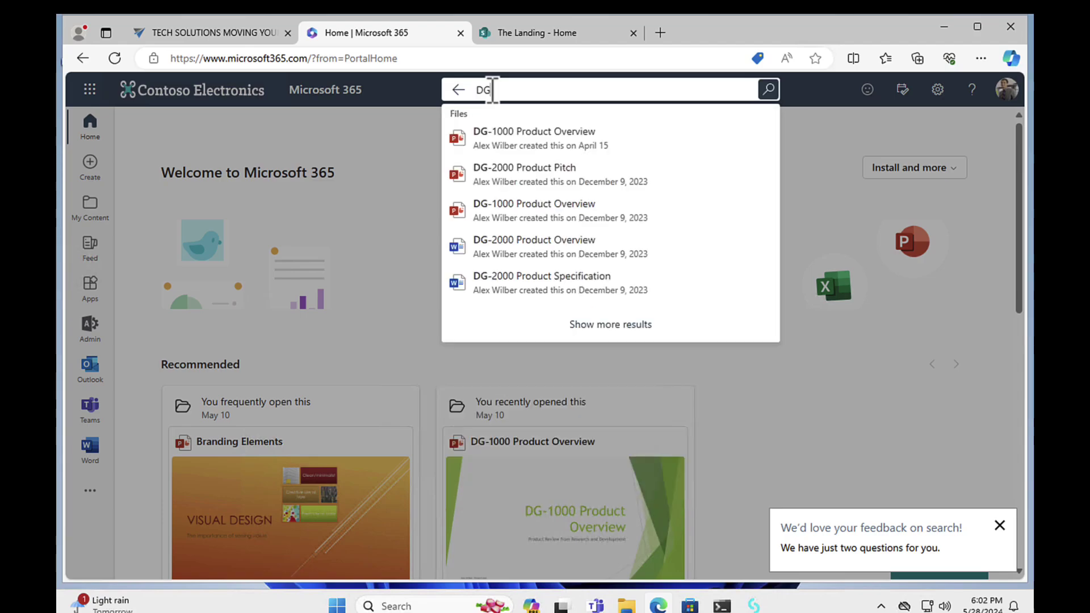
{"action": "type", "text": " 2000"}
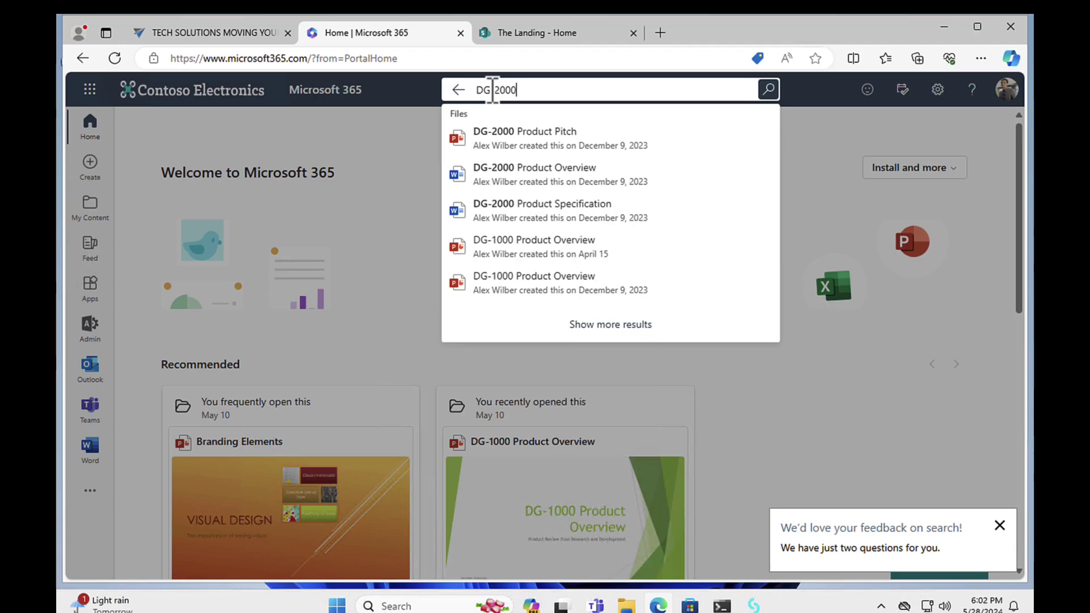
{"action": "mouse_move", "coordinate": [535, 246]}
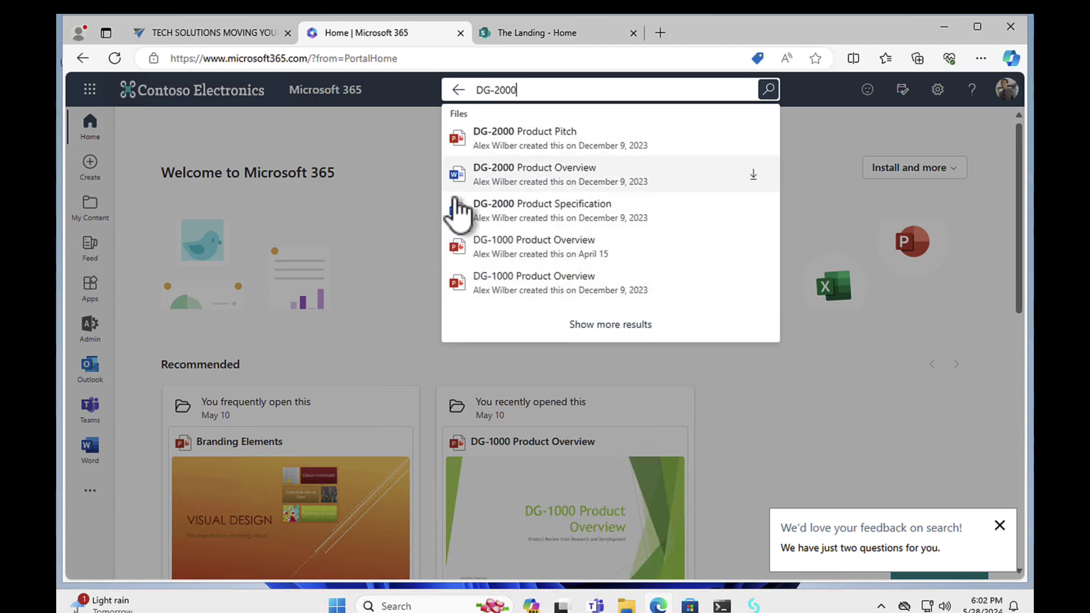
{"action": "left_click", "coordinate": [575, 327]}
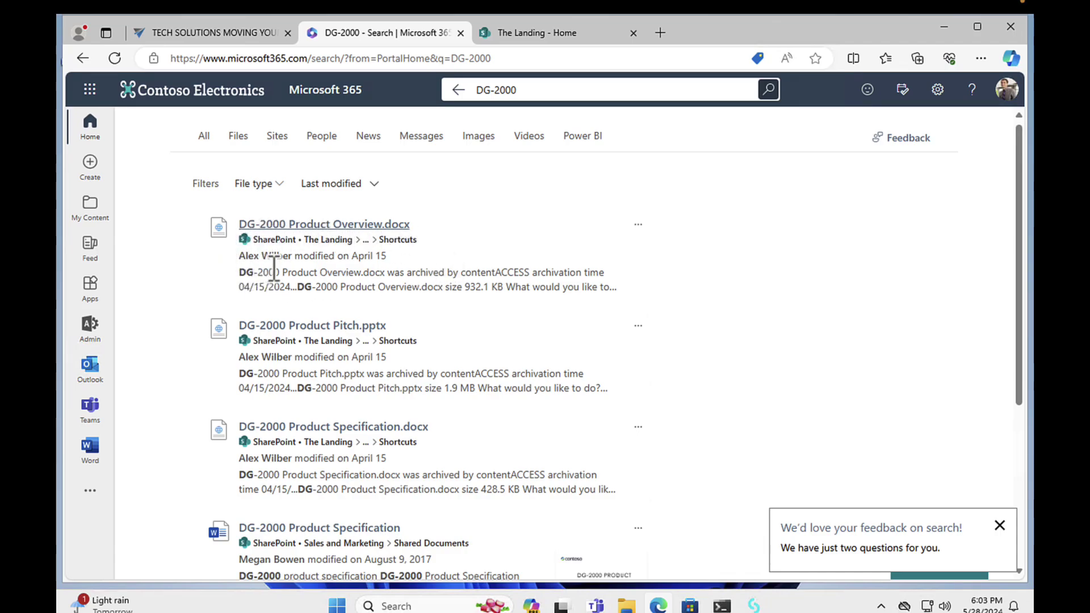
{"action": "scroll", "coordinate": [273, 271], "scroll_direction": "down", "scroll_amount": 1}
{"action": "scroll", "coordinate": [270, 268], "scroll_direction": "up", "scroll_amount": 1}
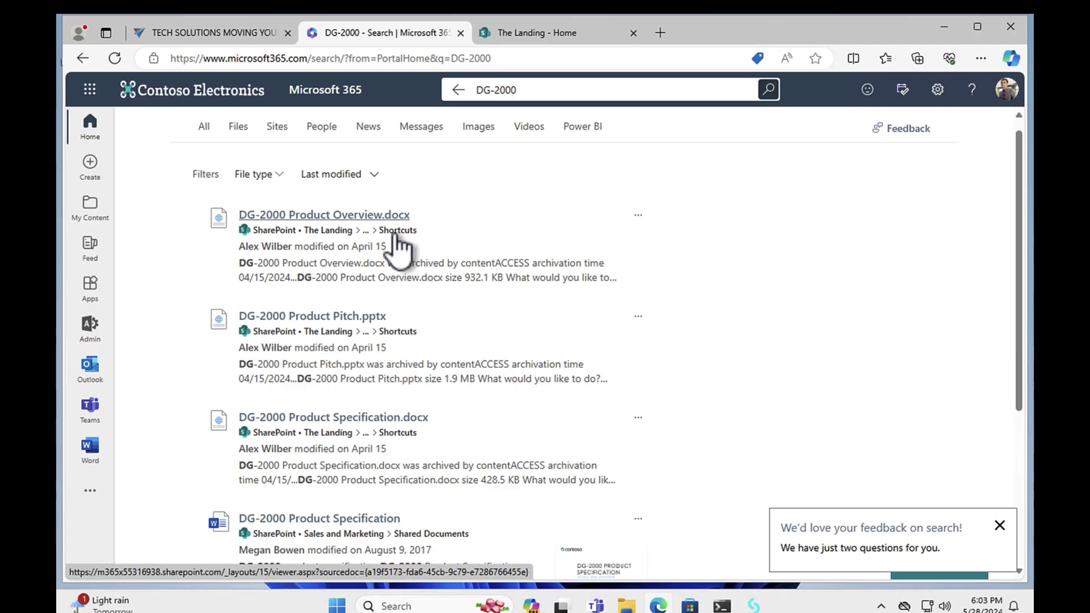
{"action": "left_click_drag", "start_coordinate": [396, 236], "coordinate": [392, 243]}
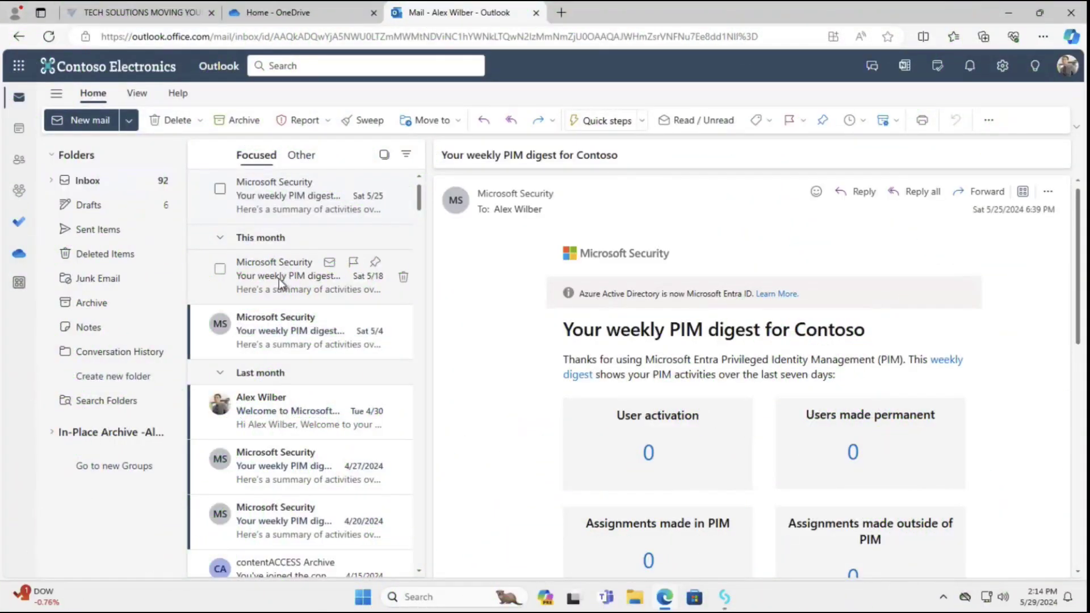
- From an inbox message, run the contentACCESS add-in's archive search for 'review'
{"action": "left_click", "coordinate": [280, 283]}
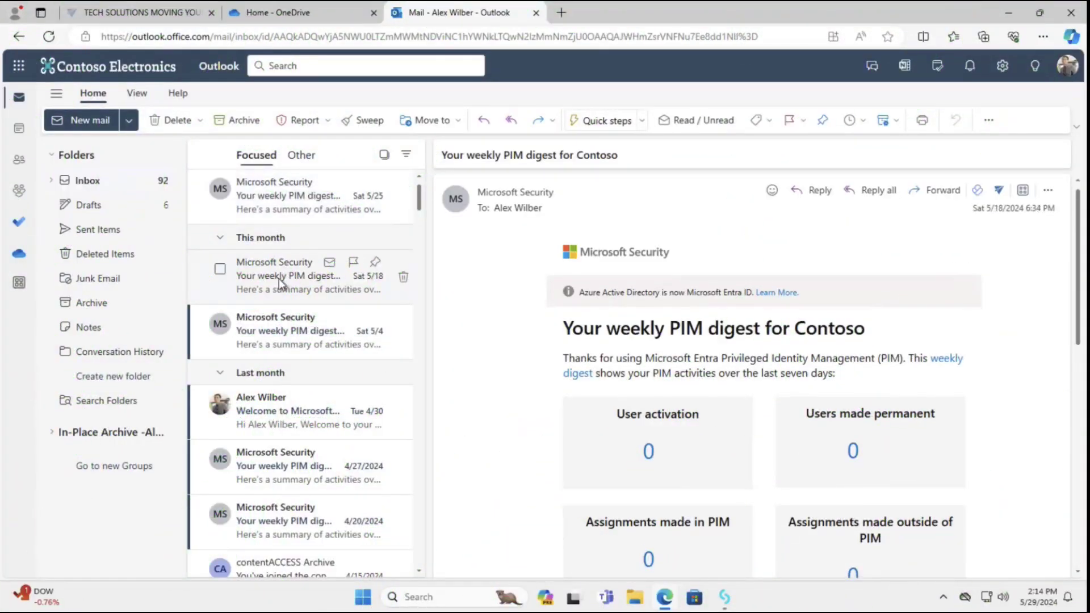
{"action": "left_click", "coordinate": [1000, 191]}
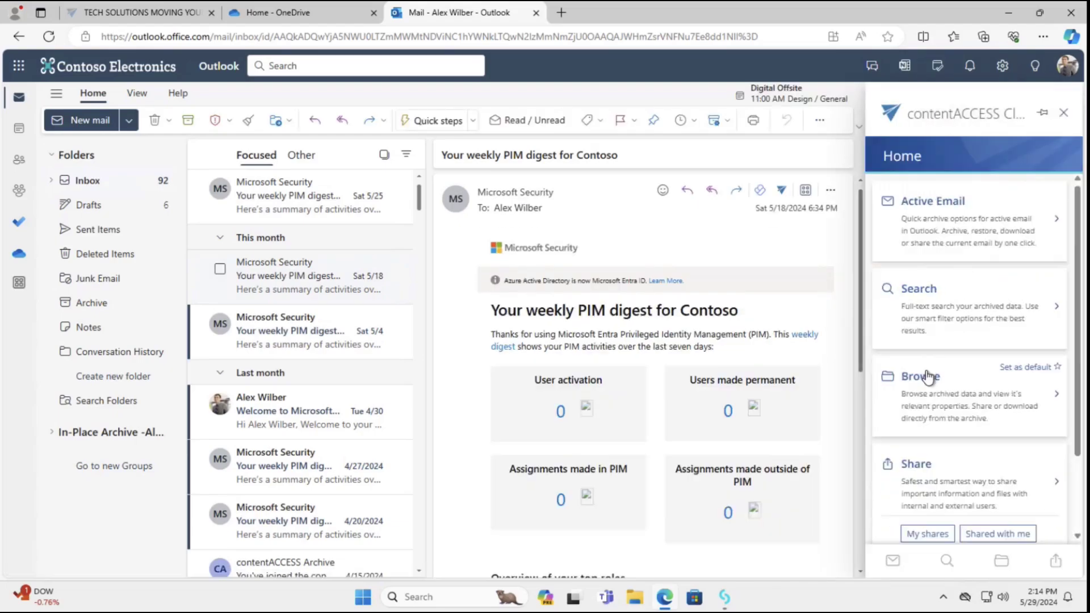
{"action": "left_click", "coordinate": [933, 322]}
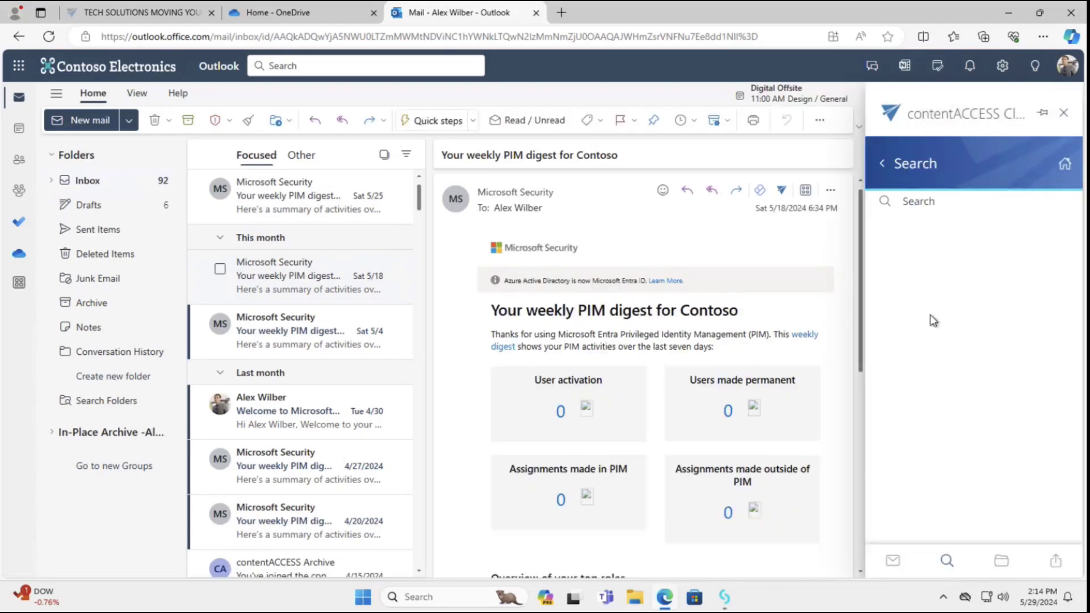
{"action": "left_click", "coordinate": [918, 204]}
{"action": "type", "text": "rev"}
{"action": "left_click", "coordinate": [894, 225]}
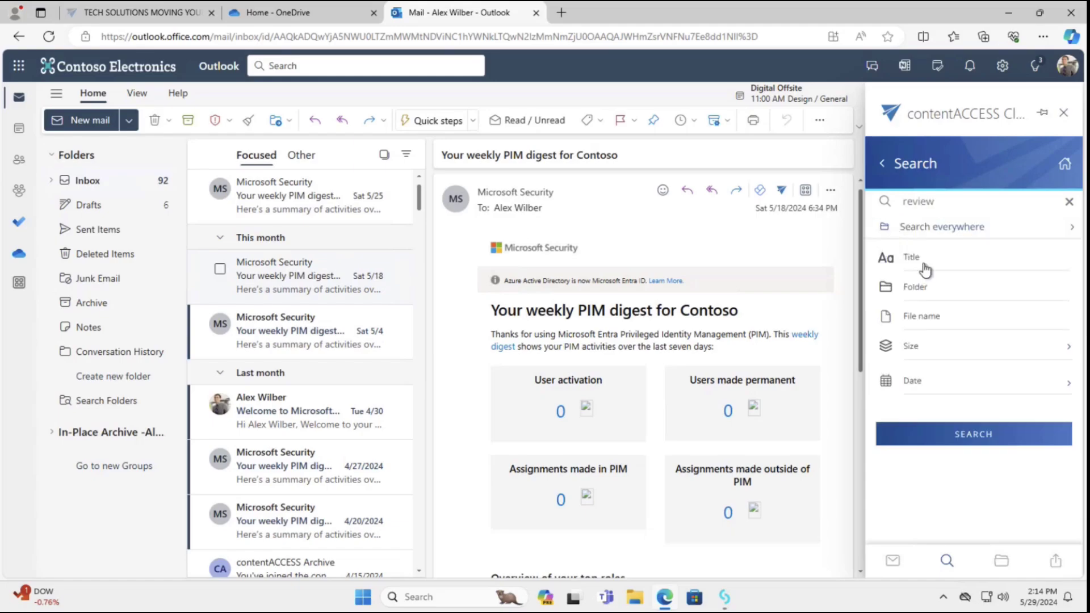
{"action": "left_click", "coordinate": [971, 440]}
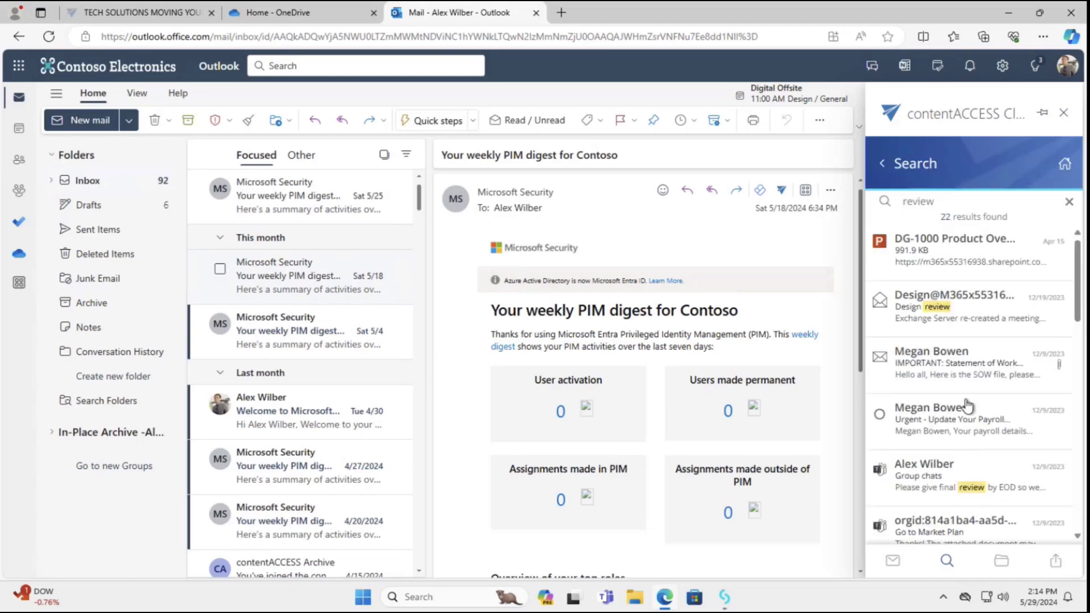
- Open the DG-1000 Product Overview.pptx result, preview it in a tab, and close the preview
{"action": "left_click", "coordinate": [929, 249]}
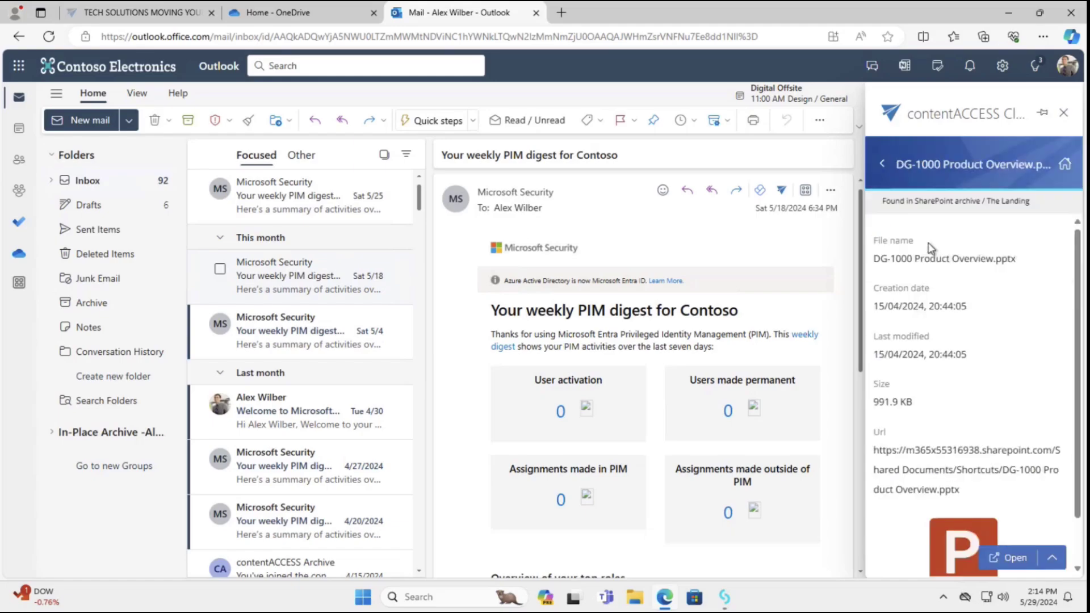
{"action": "left_click", "coordinate": [963, 557]}
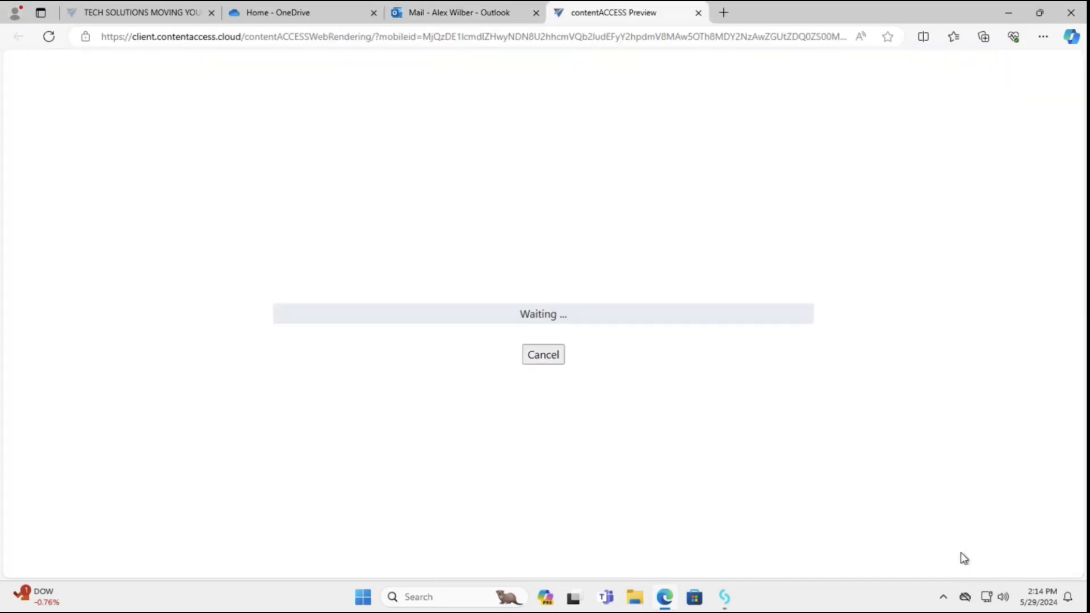
{"action": "scroll", "coordinate": [736, 410], "scroll_direction": "down", "scroll_amount": 2}
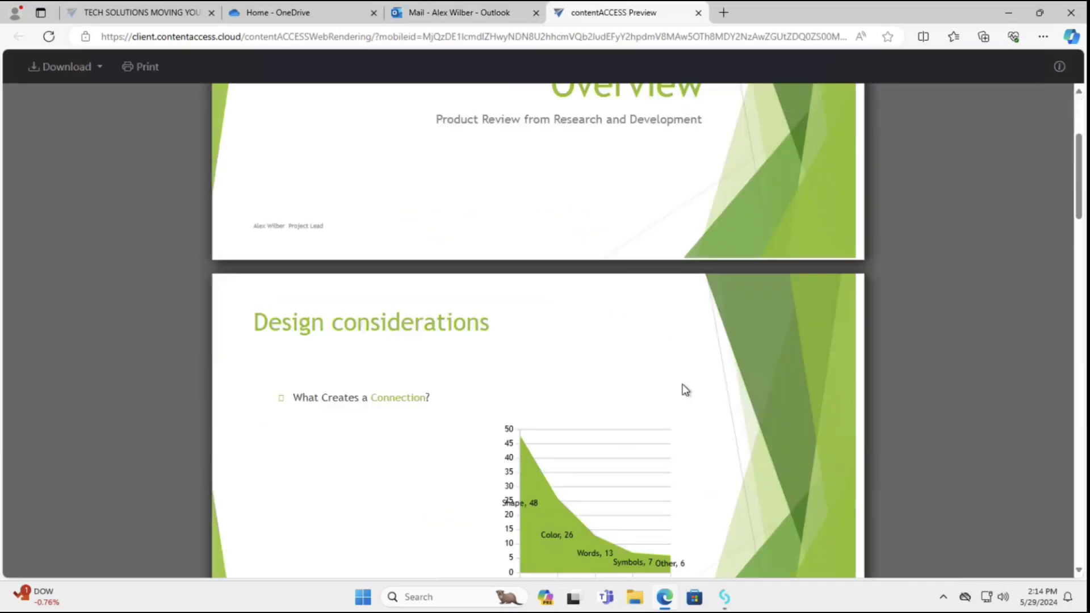
{"action": "scroll", "coordinate": [684, 386], "scroll_direction": "down", "scroll_amount": 3}
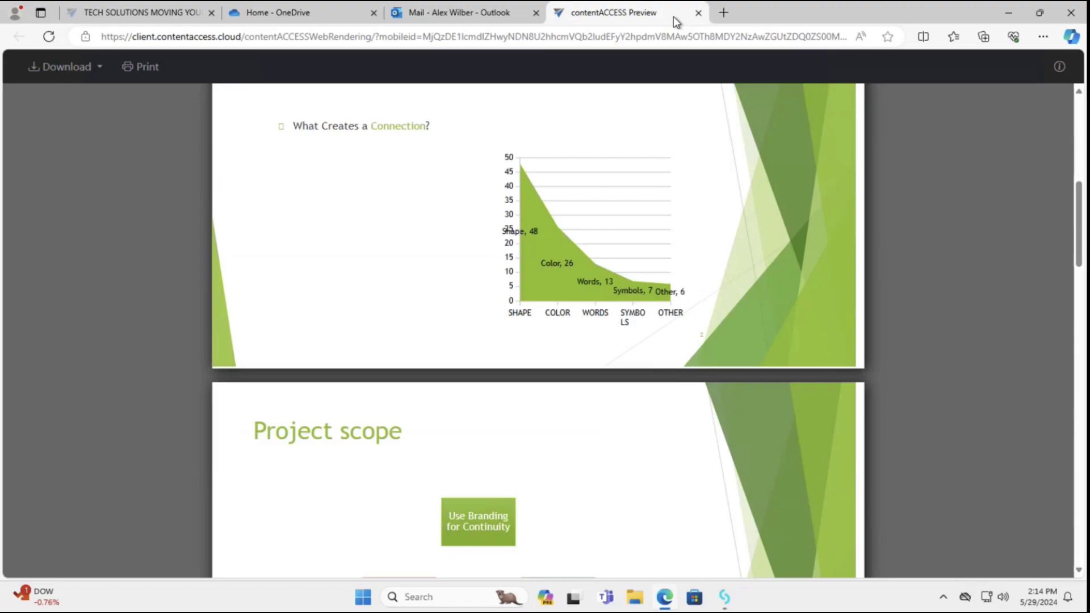
{"action": "left_click", "coordinate": [697, 13]}
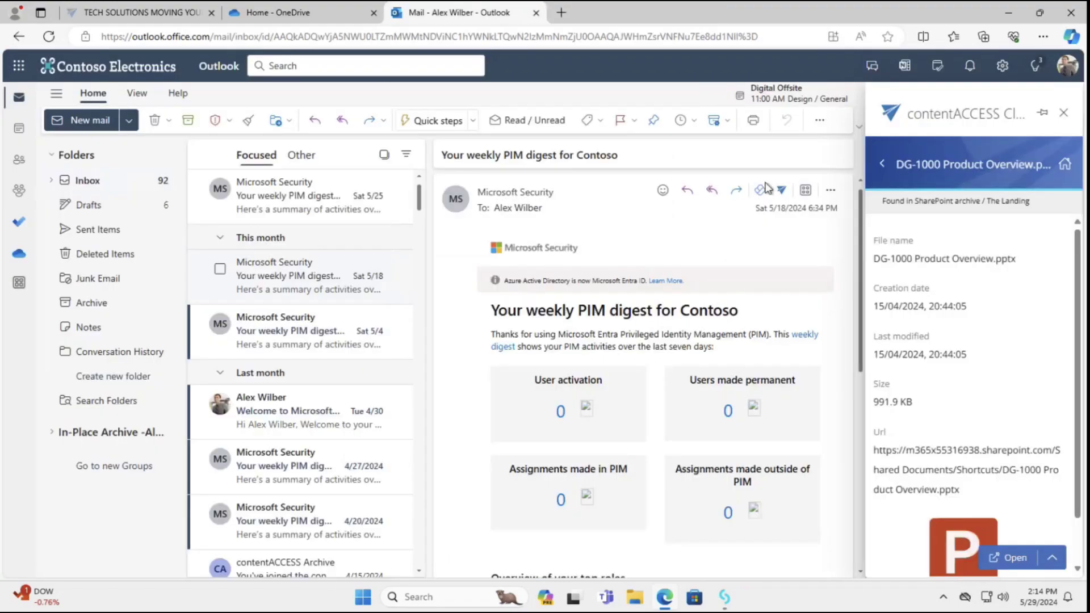
- Browse The Landing's Documents > Shortcuts folder and preview Cross Cultural Marketing Campaigns.pptx
{"action": "left_click", "coordinate": [1065, 165]}
{"action": "left_click", "coordinate": [927, 381]}
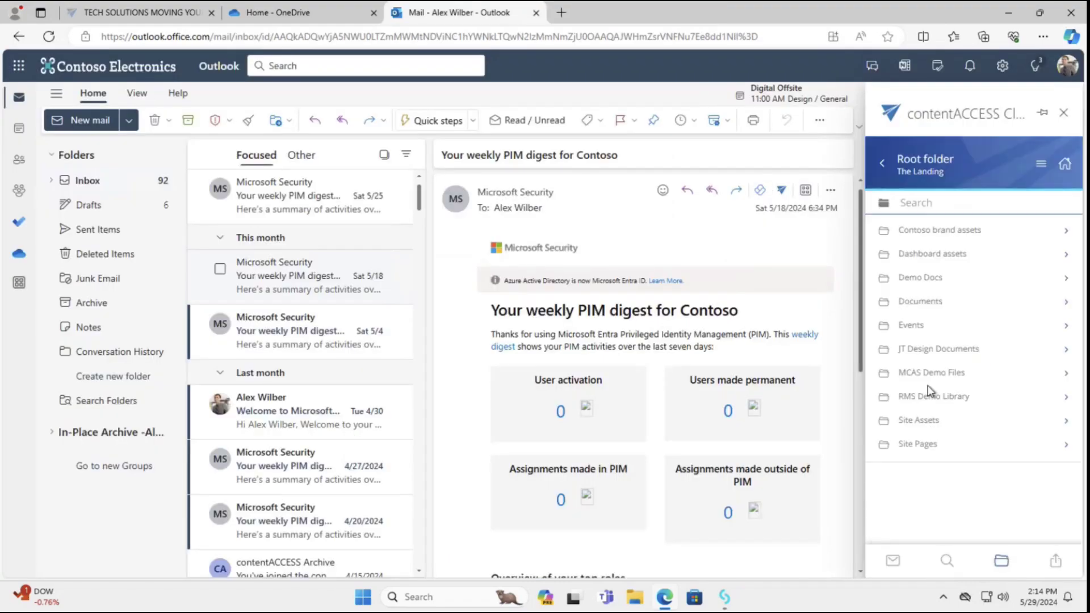
{"action": "left_click", "coordinate": [933, 303]}
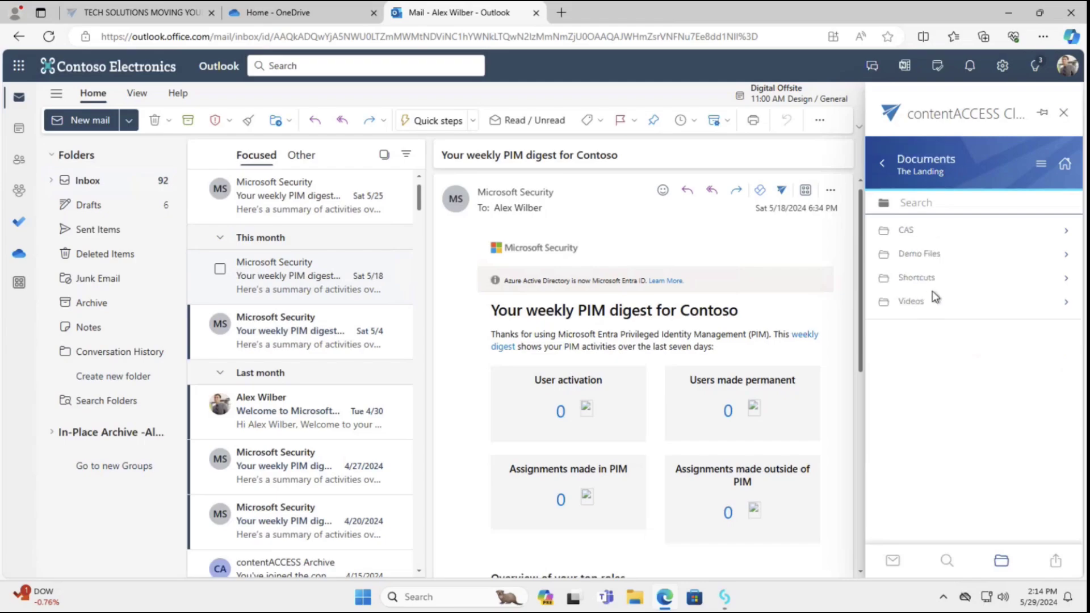
{"action": "left_click", "coordinate": [932, 285]}
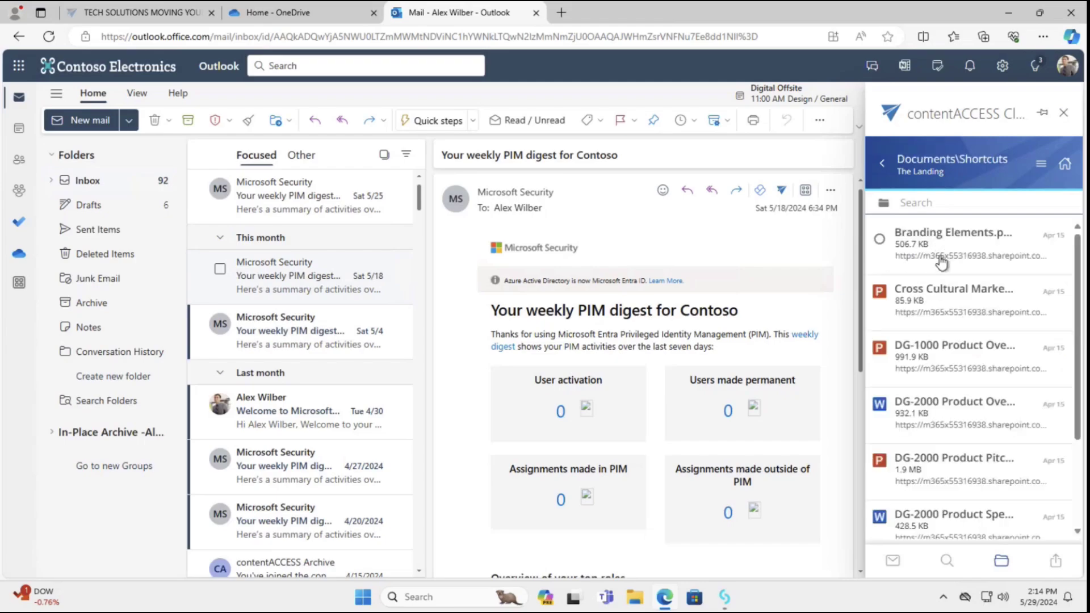
{"action": "left_click", "coordinate": [938, 294]}
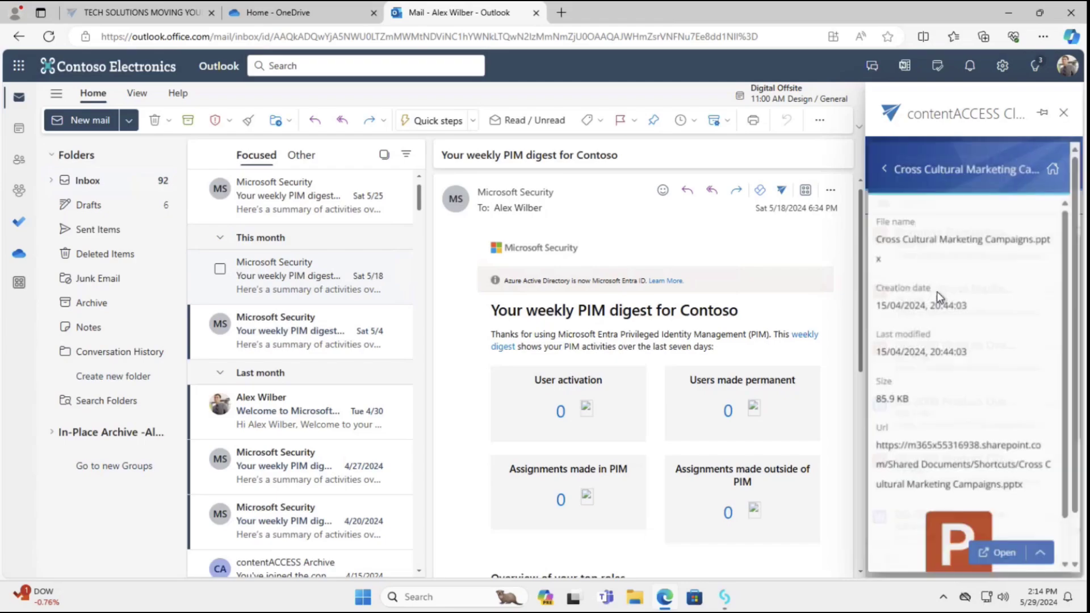
{"action": "left_click", "coordinate": [955, 537]}
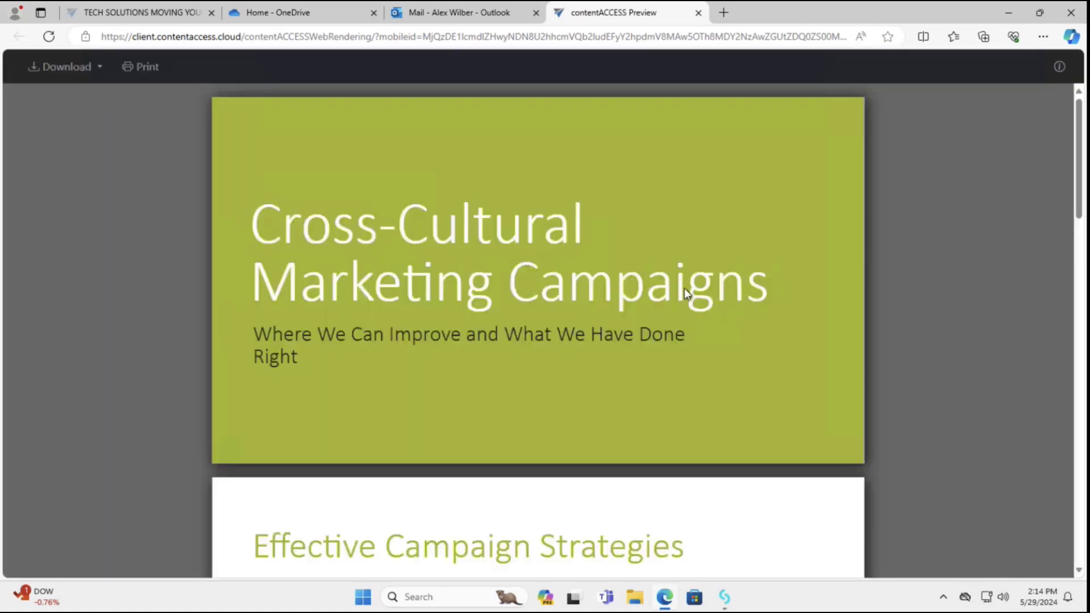
{"action": "scroll", "coordinate": [683, 288], "scroll_direction": "down", "scroll_amount": 4}
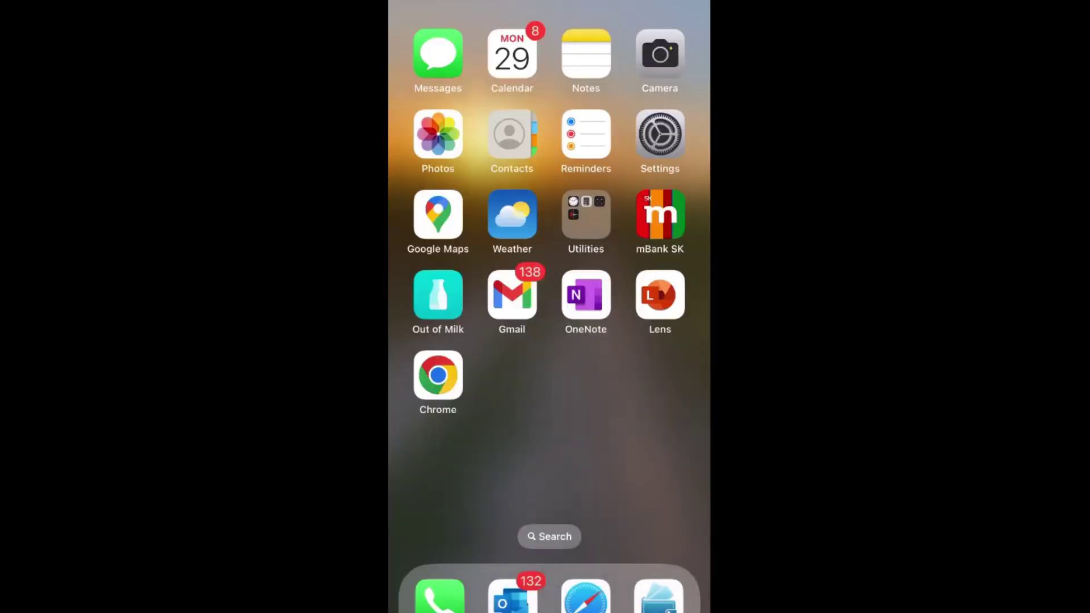
- Launch contentACCESS from Spotlight and browse to The Landing's Documents\Shortcuts folder
{"action": "left_click", "coordinate": [549, 538]}
{"action": "left_click", "coordinate": [516, 526]}
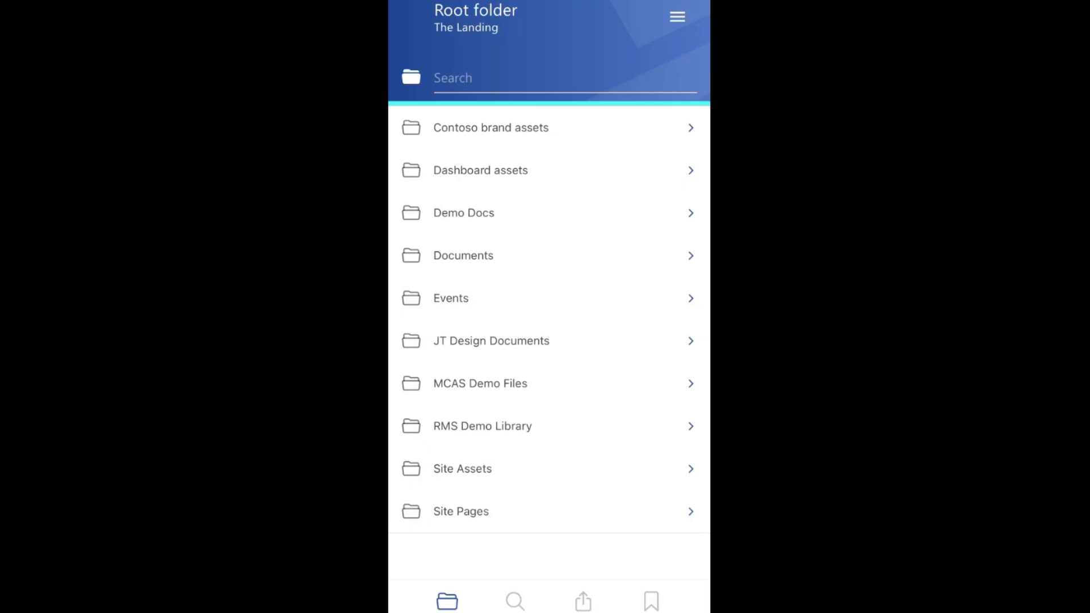
{"action": "left_click", "coordinate": [464, 256]}
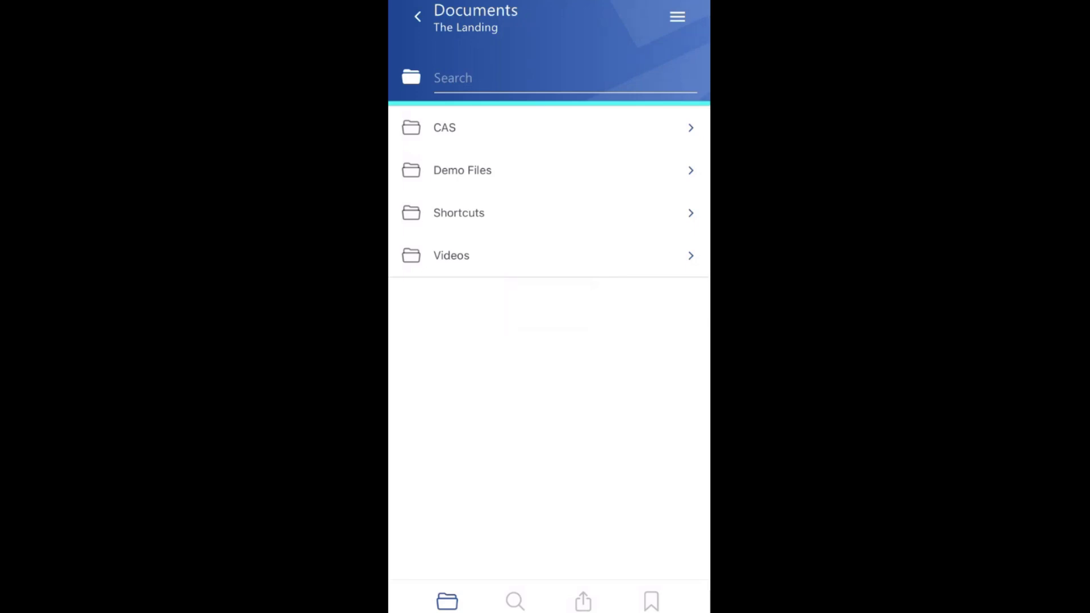
{"action": "left_click", "coordinate": [458, 214]}
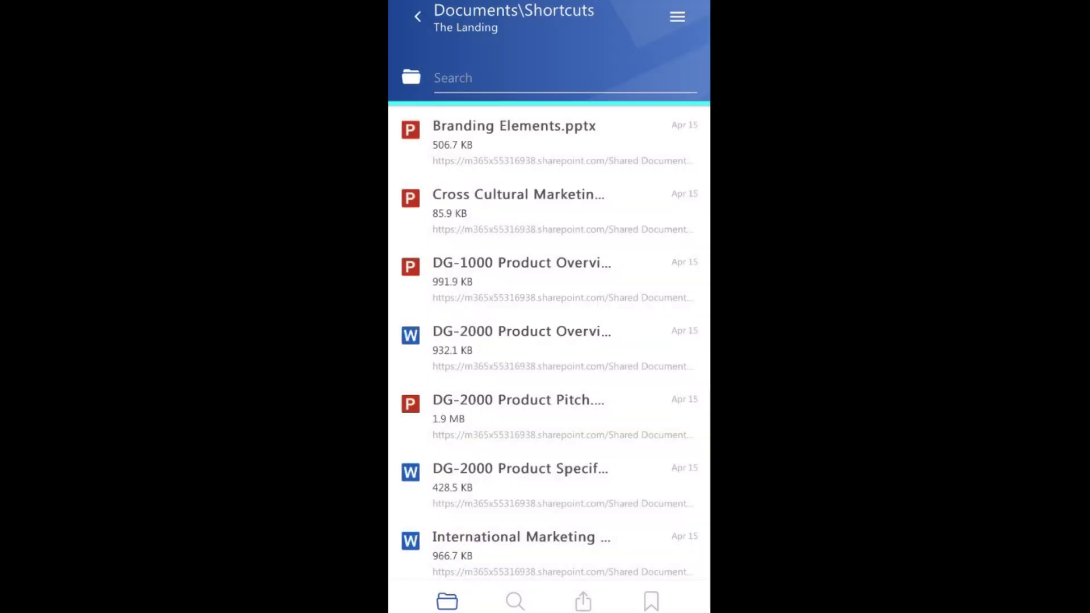
- View Branding Elements.pptx details, preview it, and check its available file actions
{"action": "left_click", "coordinate": [514, 137]}
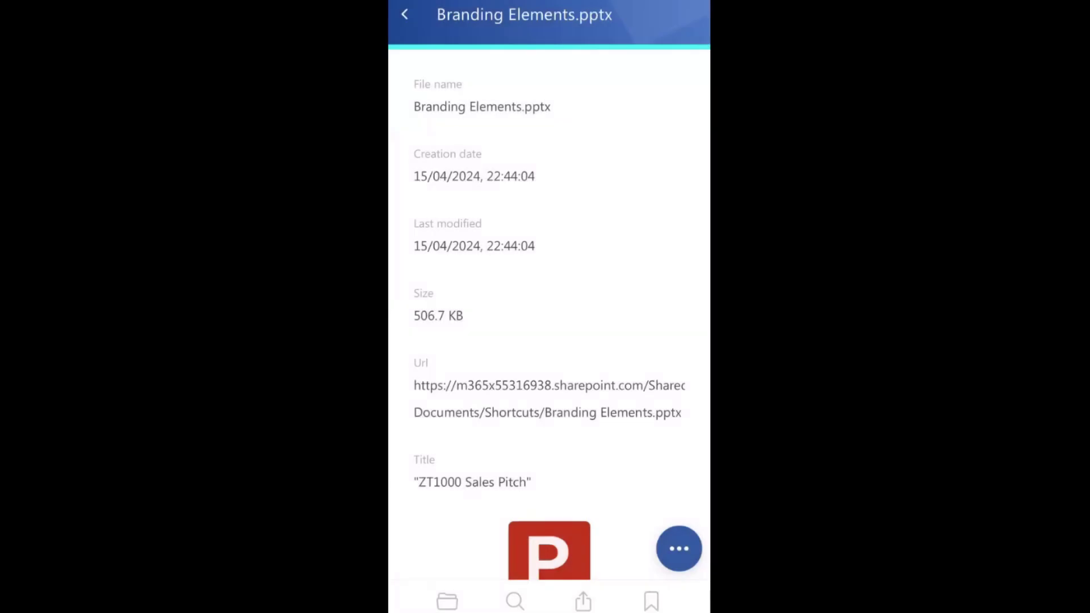
{"action": "scroll", "coordinate": [550, 307], "scroll_direction": "down", "scroll_amount": 1}
{"action": "scroll", "coordinate": [549, 307], "scroll_direction": "down", "scroll_amount": 1}
{"action": "left_click", "coordinate": [549, 289]}
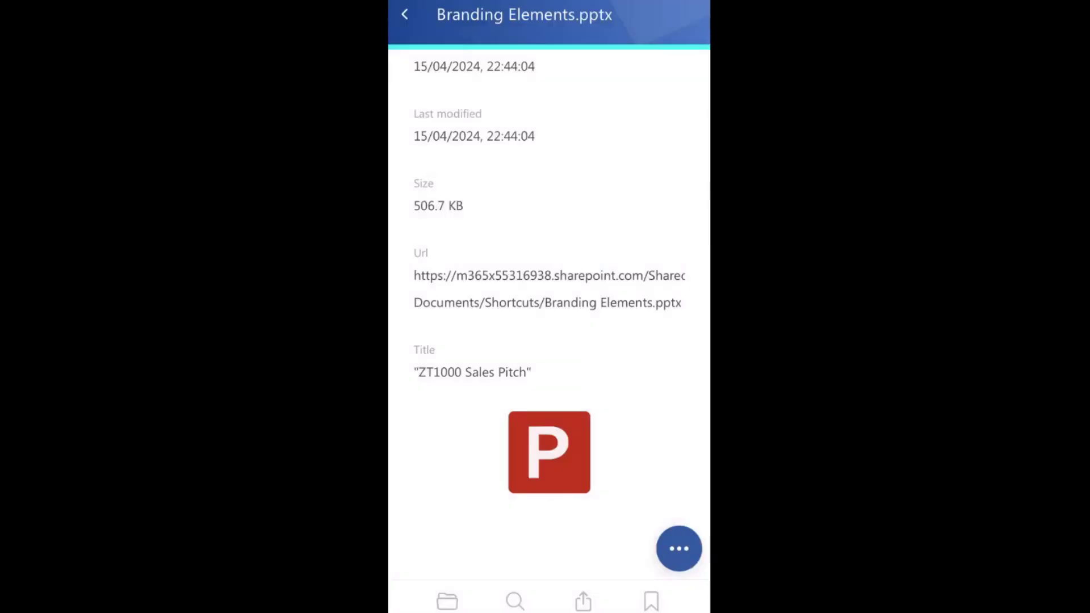
{"action": "left_click", "coordinate": [679, 548]}
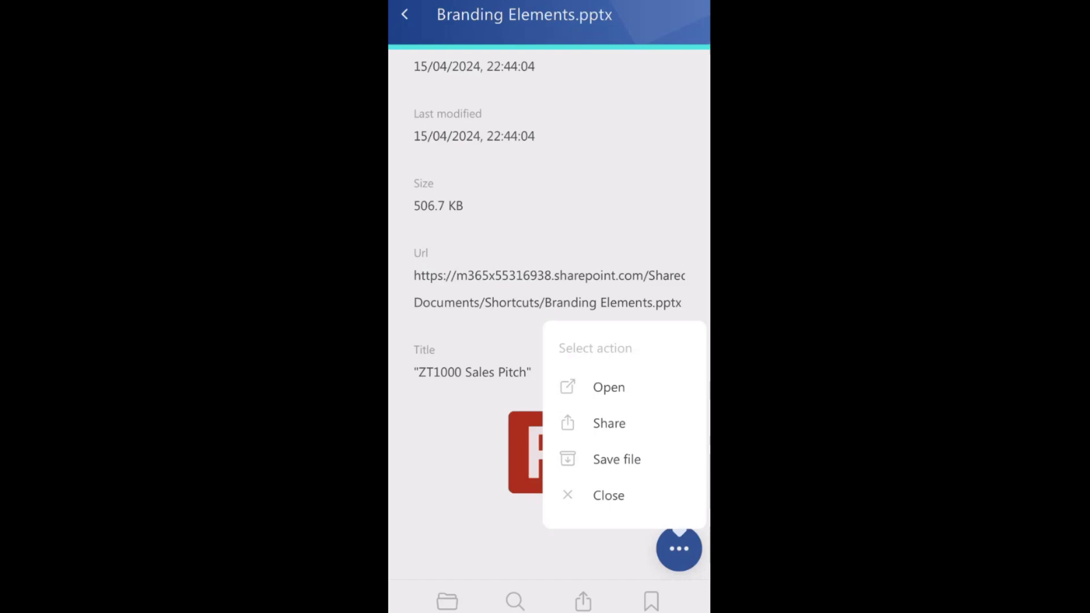
{"action": "left_click", "coordinate": [609, 495]}
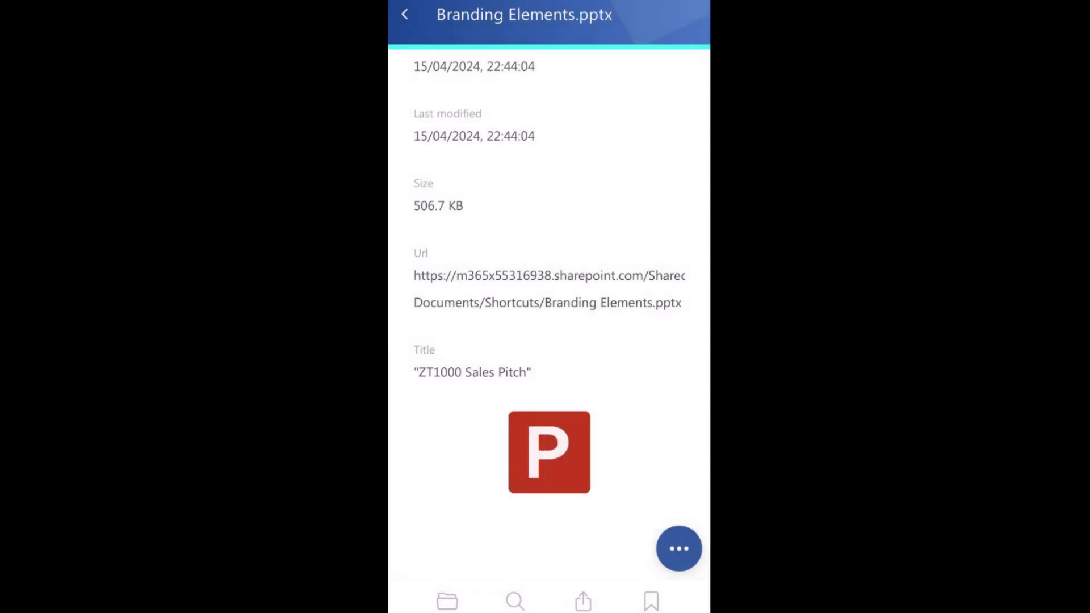
- Search the archive for the suggested phrase 'review'
{"action": "left_click", "coordinate": [514, 602]}
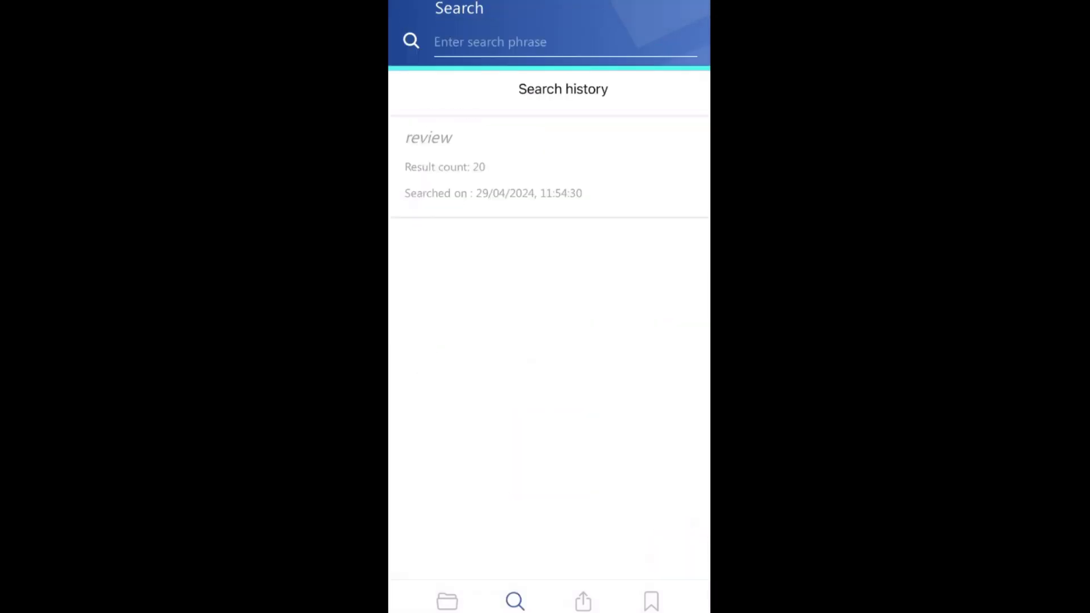
{"action": "left_click", "coordinate": [490, 42]}
{"action": "type", "text": "R"}
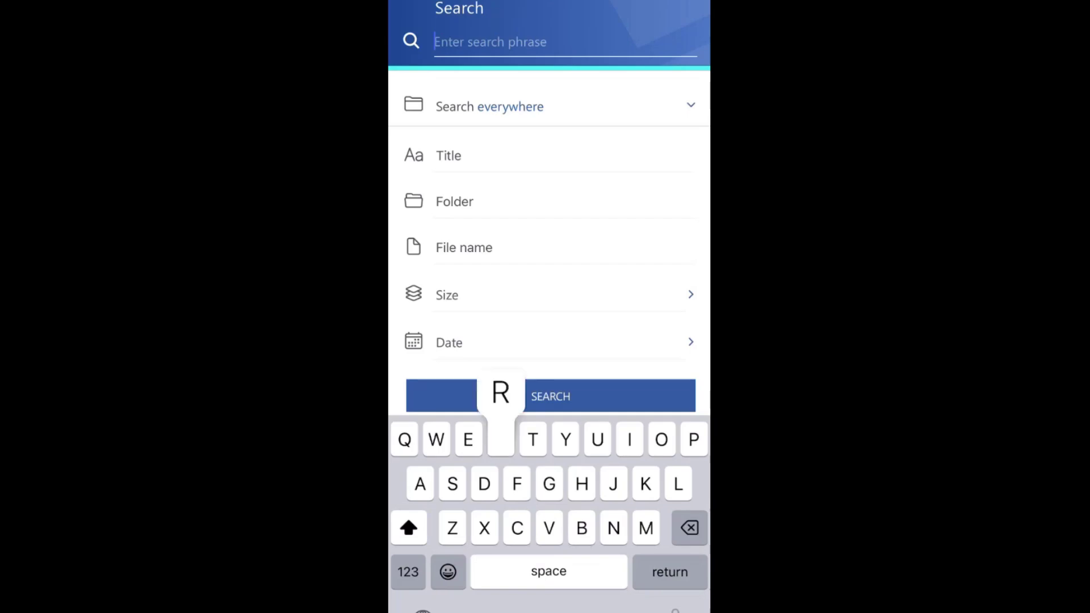
{"action": "type", "text": "evi"}
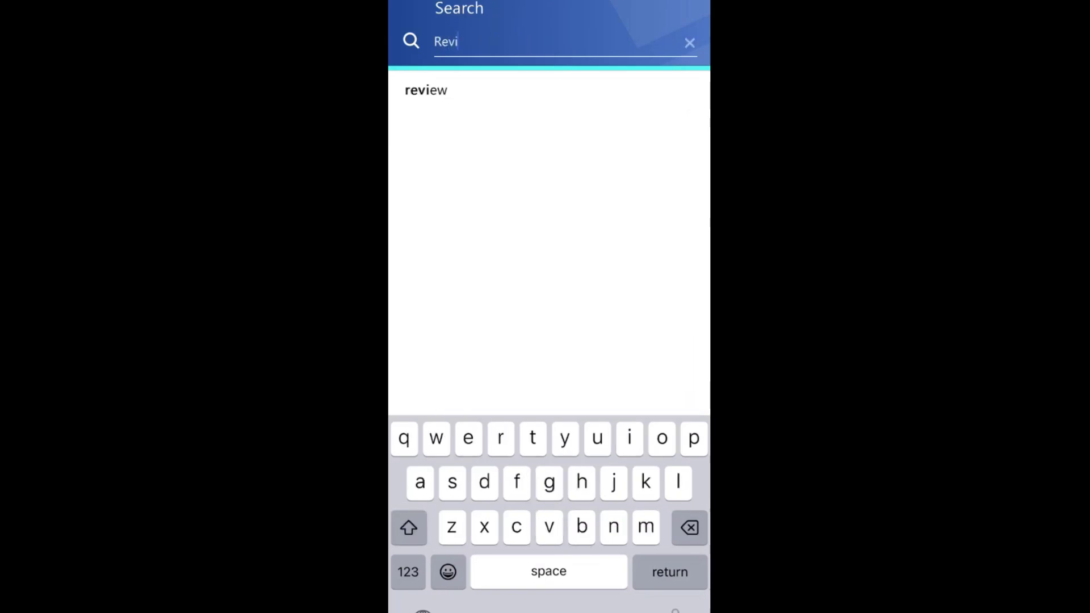
{"action": "left_click", "coordinate": [426, 89]}
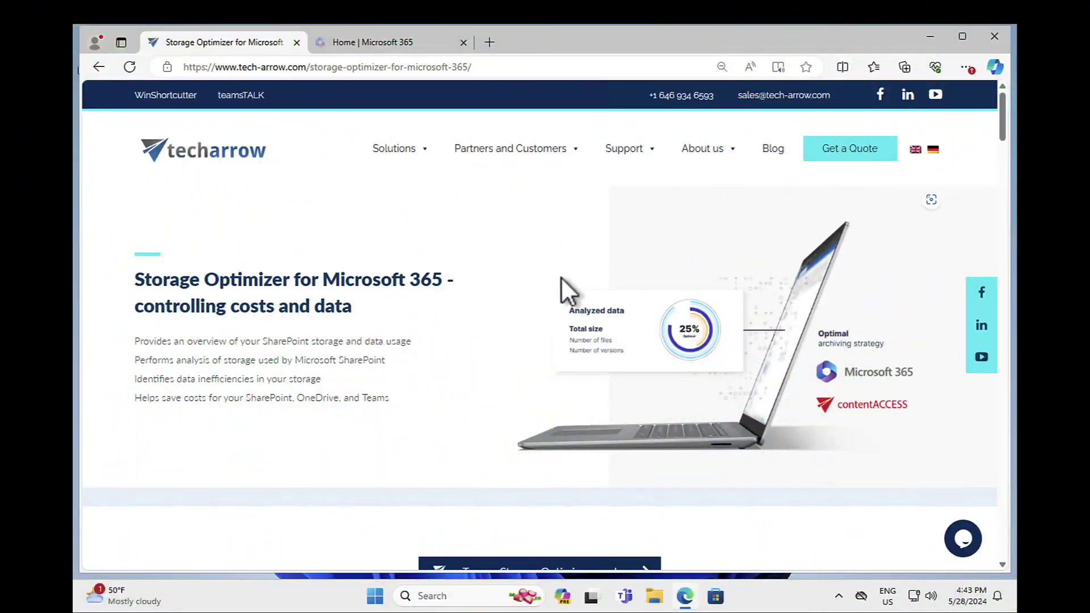
{"action": "scroll", "coordinate": [563, 280], "scroll_direction": "down", "scroll_amount": 5}
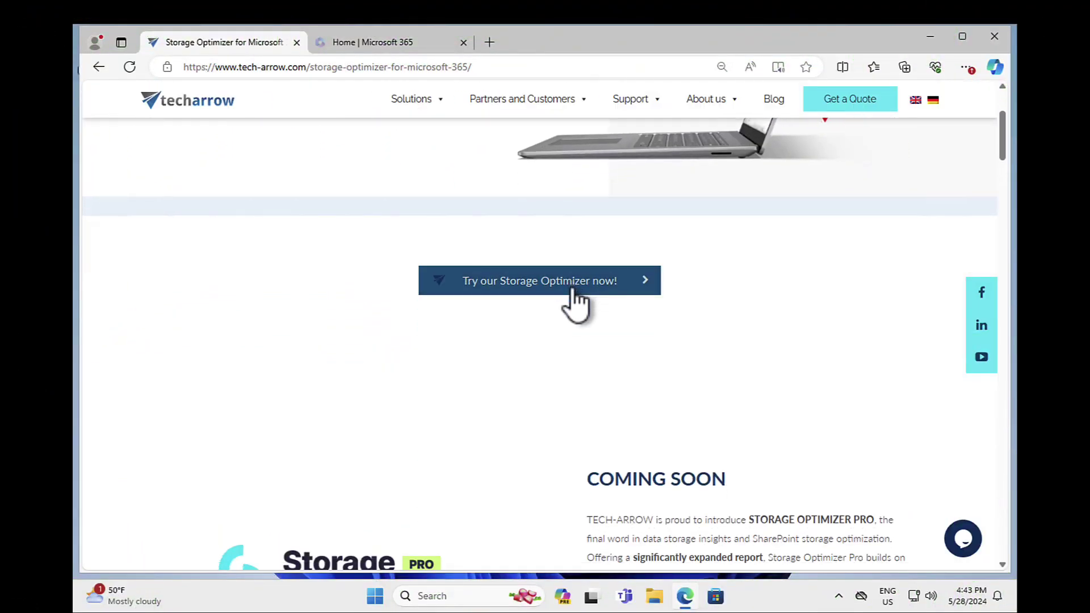
{"action": "scroll", "coordinate": [562, 288], "scroll_direction": "down", "scroll_amount": 2}
{"action": "scroll", "coordinate": [557, 290], "scroll_direction": "down", "scroll_amount": 2}
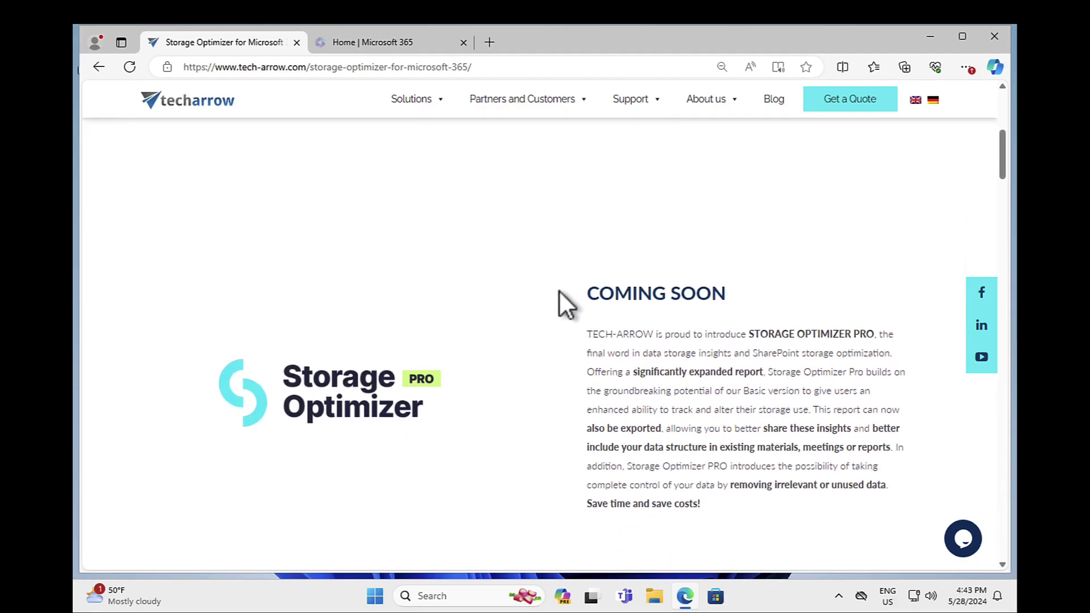
{"action": "scroll", "coordinate": [559, 291], "scroll_direction": "down", "scroll_amount": 2}
{"action": "scroll", "coordinate": [549, 294], "scroll_direction": "down", "scroll_amount": 1}
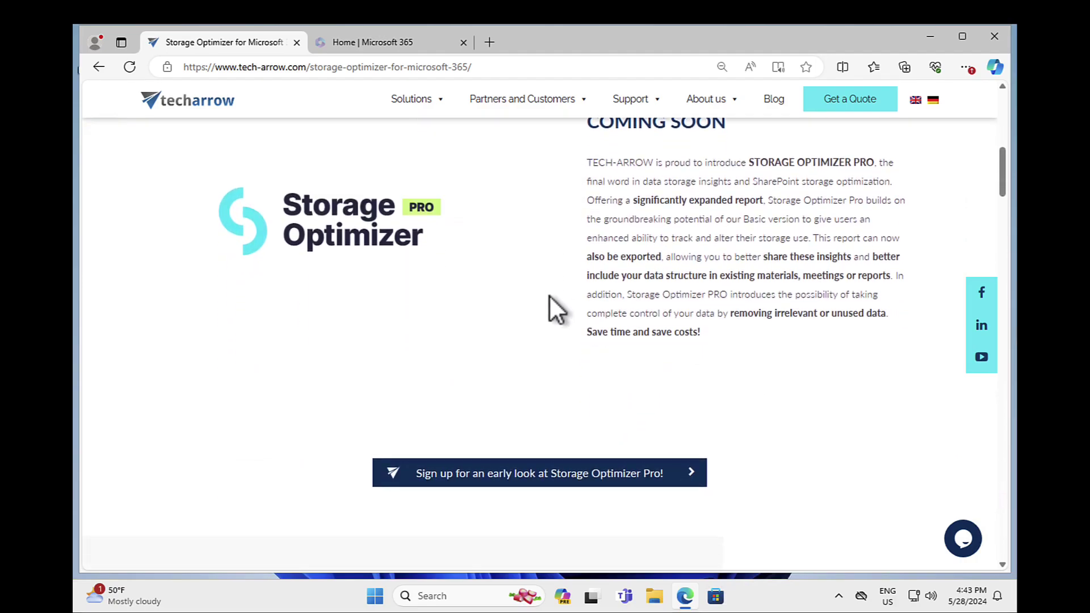
{"action": "scroll", "coordinate": [549, 296], "scroll_direction": "down", "scroll_amount": 2}
{"action": "scroll", "coordinate": [544, 297], "scroll_direction": "down", "scroll_amount": 1}
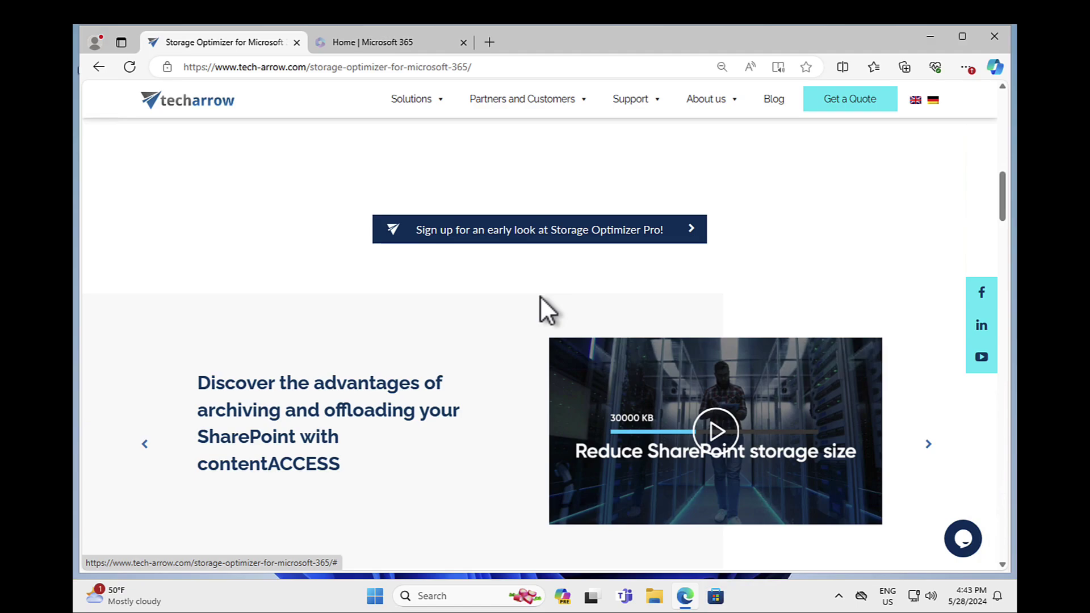
{"action": "scroll", "coordinate": [541, 294], "scroll_direction": "down", "scroll_amount": 1}
{"action": "scroll", "coordinate": [542, 295], "scroll_direction": "down", "scroll_amount": 1}
{"action": "scroll", "coordinate": [544, 294], "scroll_direction": "down", "scroll_amount": 1}
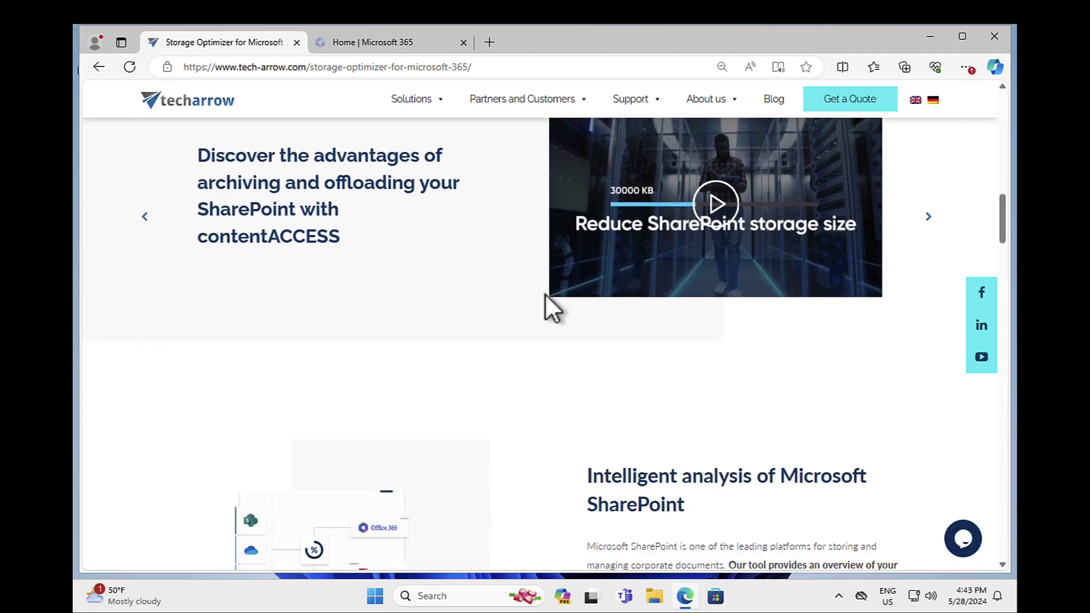
{"action": "scroll", "coordinate": [545, 294], "scroll_direction": "down", "scroll_amount": 2}
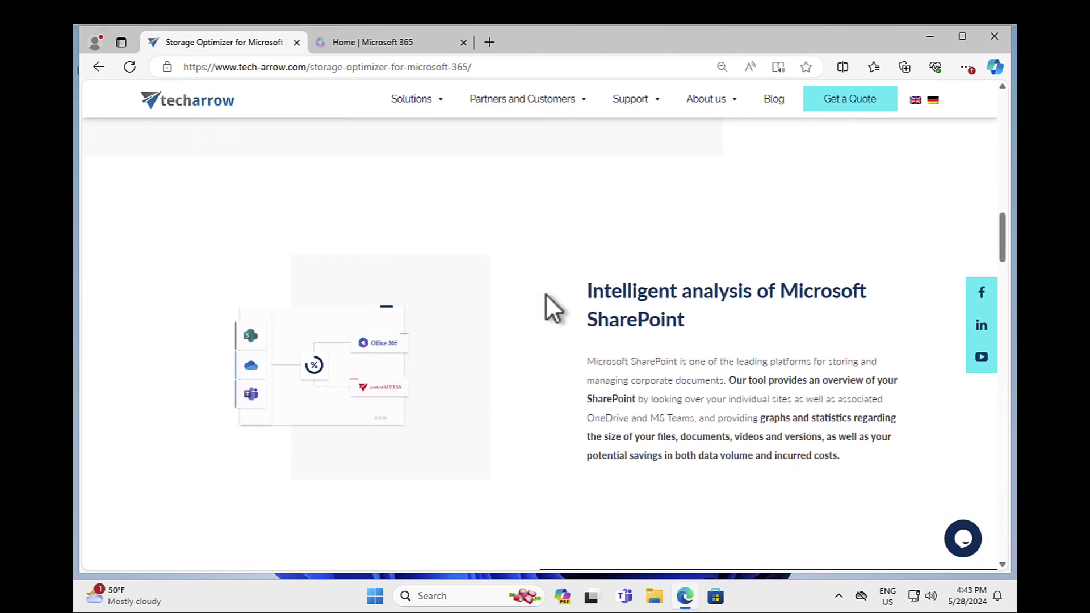
{"action": "scroll", "coordinate": [540, 293], "scroll_direction": "down", "scroll_amount": 1}
{"action": "scroll", "coordinate": [541, 294], "scroll_direction": "down", "scroll_amount": 1}
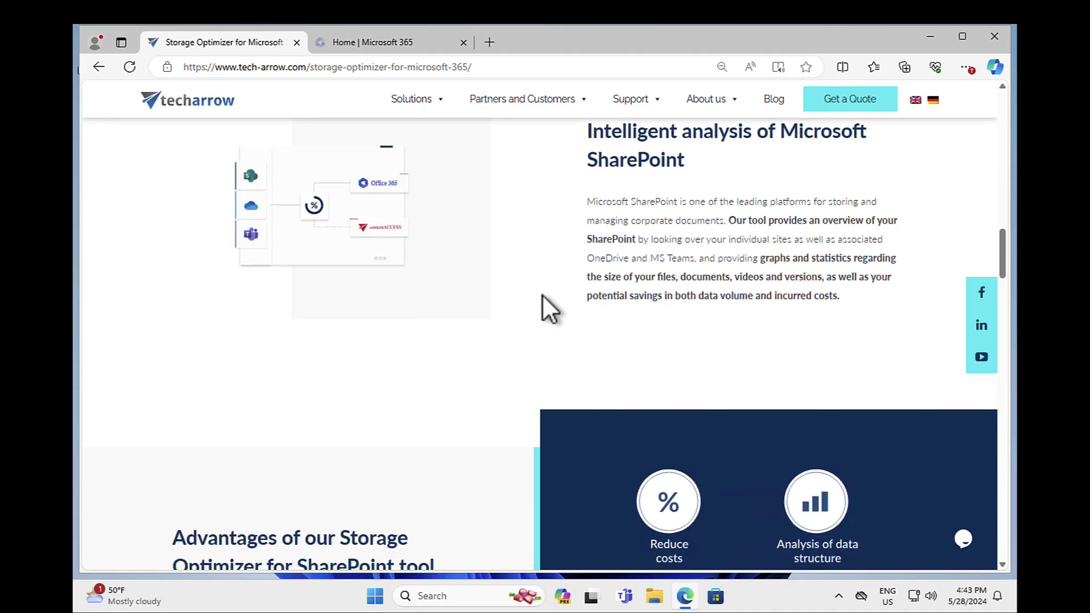
{"action": "scroll", "coordinate": [542, 295], "scroll_direction": "down", "scroll_amount": 1}
{"action": "scroll", "coordinate": [519, 299], "scroll_direction": "down", "scroll_amount": 2}
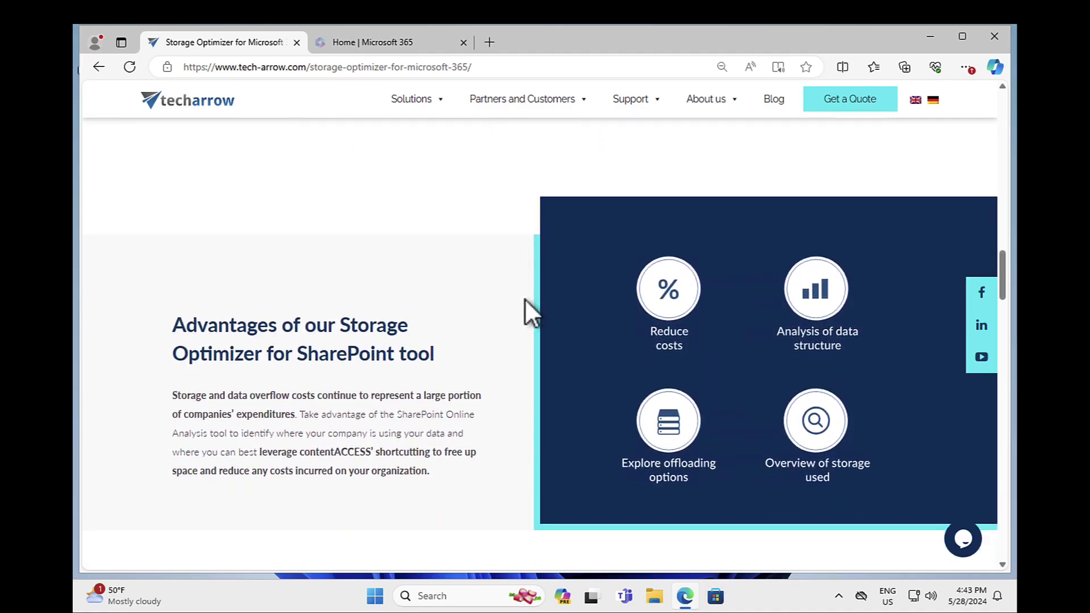
{"action": "scroll", "coordinate": [526, 299], "scroll_direction": "down", "scroll_amount": 1}
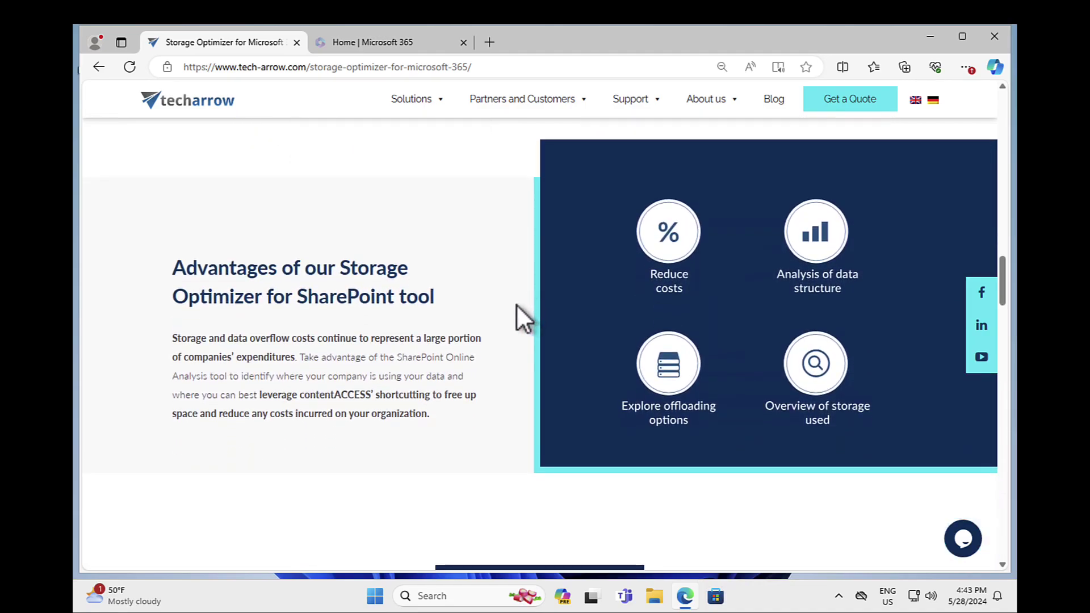
{"action": "scroll", "coordinate": [516, 304], "scroll_direction": "down", "scroll_amount": 1}
{"action": "scroll", "coordinate": [518, 303], "scroll_direction": "down", "scroll_amount": 1}
{"action": "scroll", "coordinate": [519, 303], "scroll_direction": "down", "scroll_amount": 2}
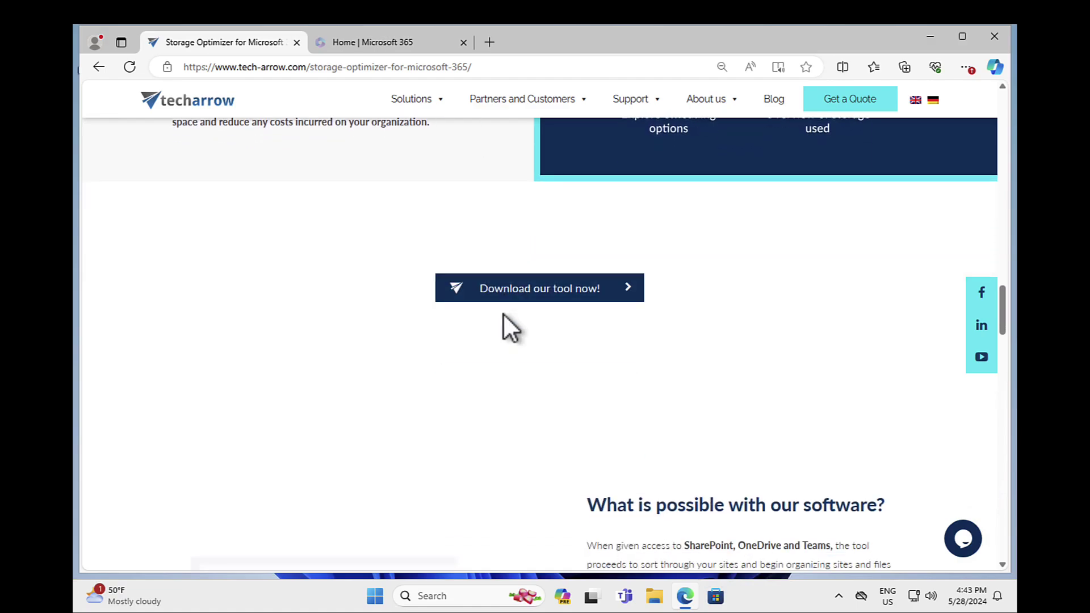
{"action": "scroll", "coordinate": [503, 312], "scroll_direction": "down", "scroll_amount": 1}
{"action": "scroll", "coordinate": [504, 310], "scroll_direction": "down", "scroll_amount": 1}
{"action": "scroll", "coordinate": [506, 308], "scroll_direction": "down", "scroll_amount": 1}
{"action": "scroll", "coordinate": [507, 307], "scroll_direction": "down", "scroll_amount": 1}
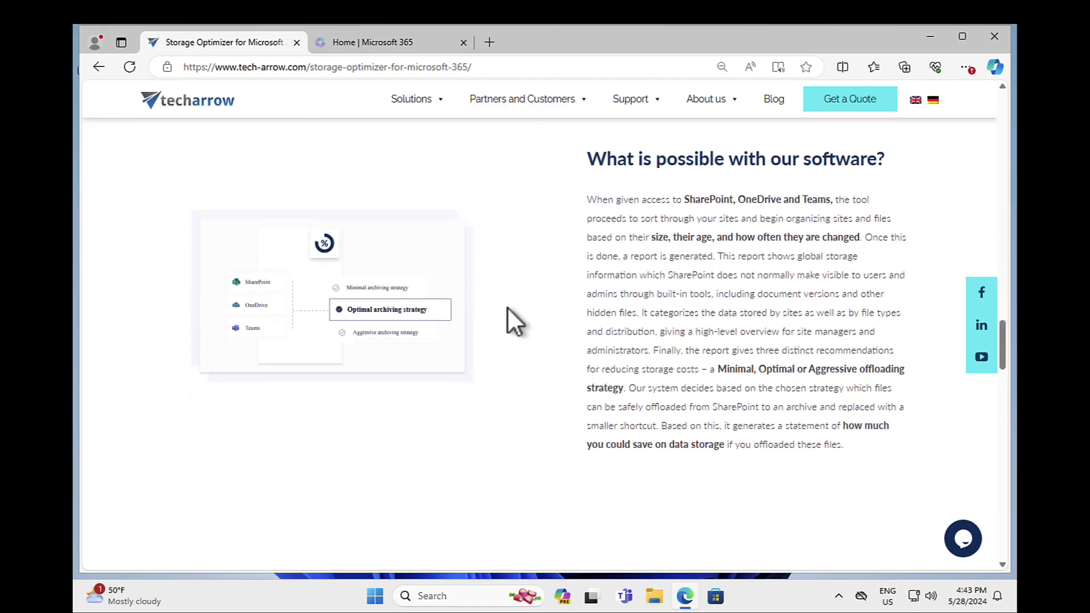